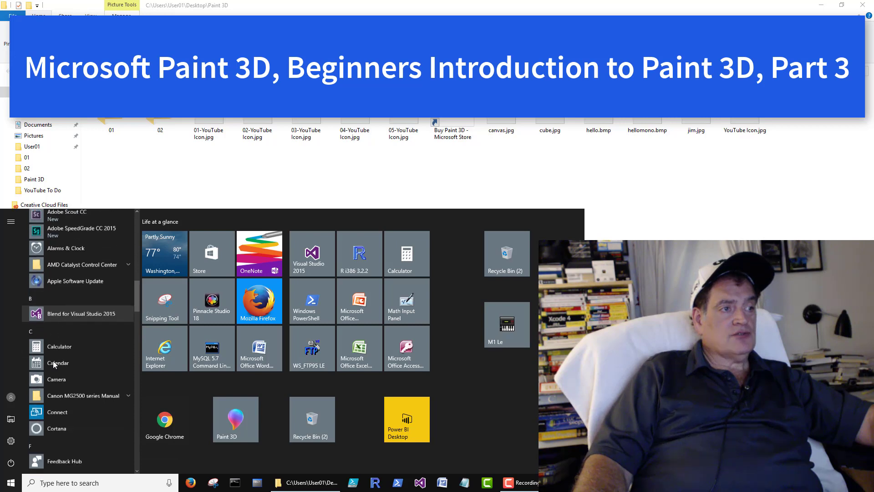
pyautogui.scroll(-5, 52, 364)
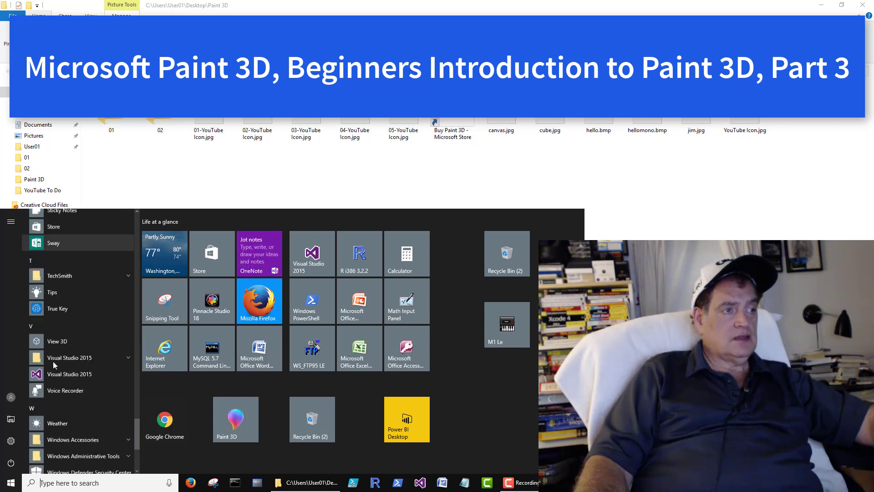
# Scroll the Start menu app list to the P entries and launch Paint 3D.
pyautogui.scroll(2, 53, 364)
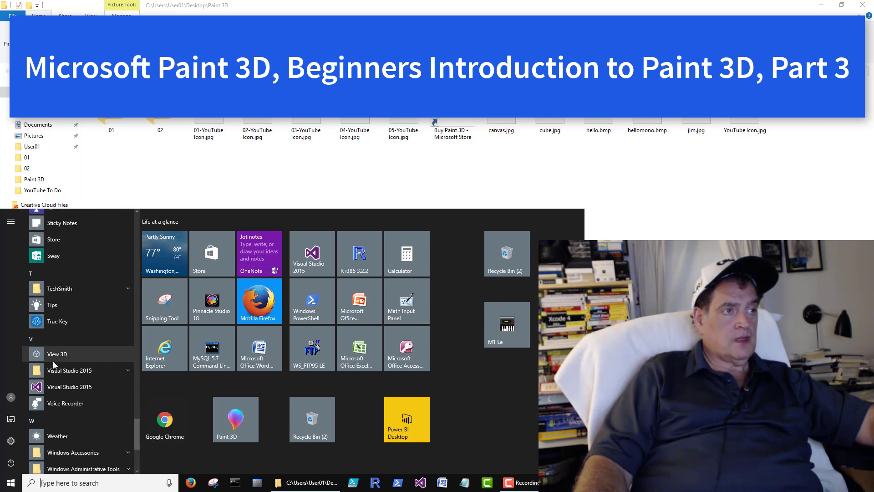
pyautogui.scroll(4, 53, 361)
pyautogui.scroll(4, 54, 364)
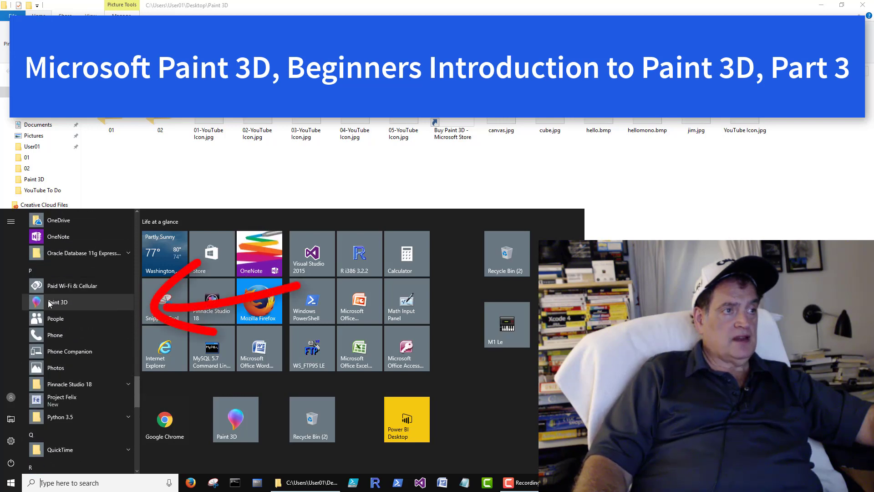
pyautogui.click(53, 303)
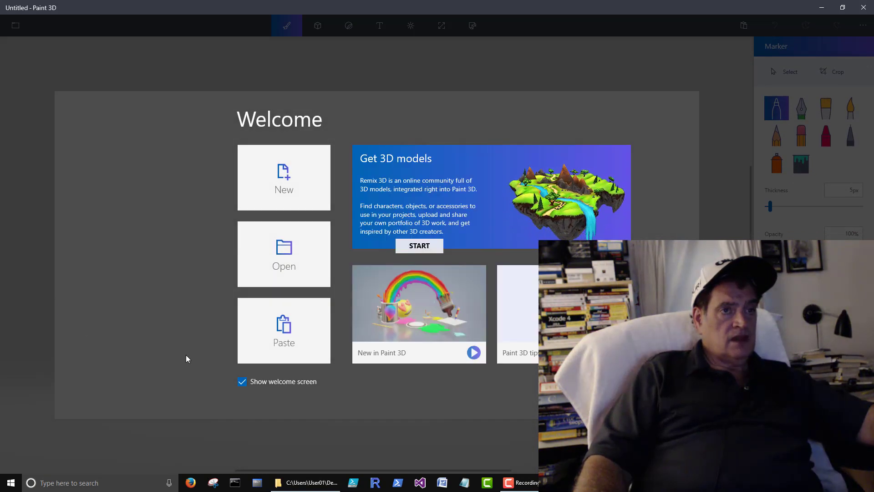
# Start a new blank project with Matte material and the Sharp edge 3D doodle tool.
pyautogui.click(275, 181)
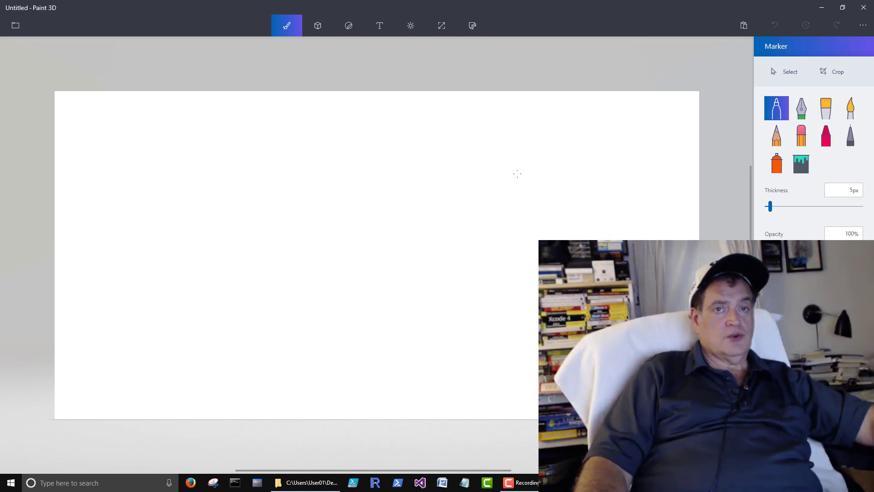
pyautogui.click(318, 26)
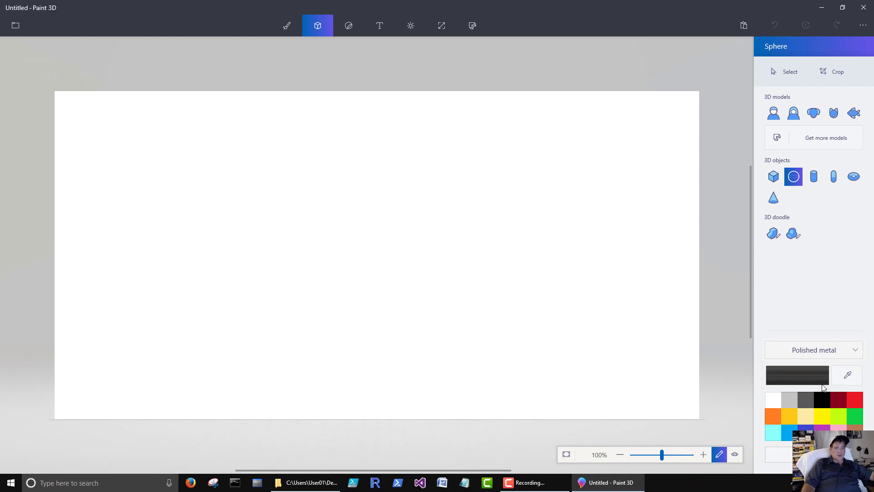
pyautogui.click(850, 354)
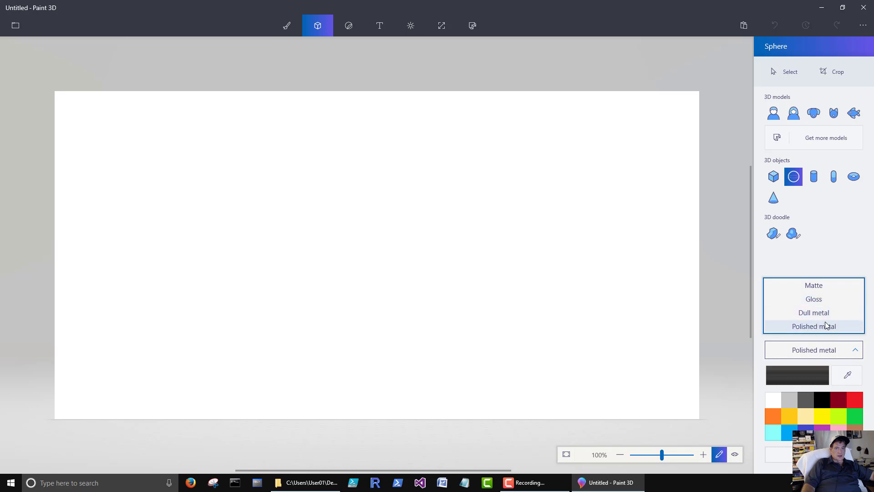
pyautogui.click(815, 290)
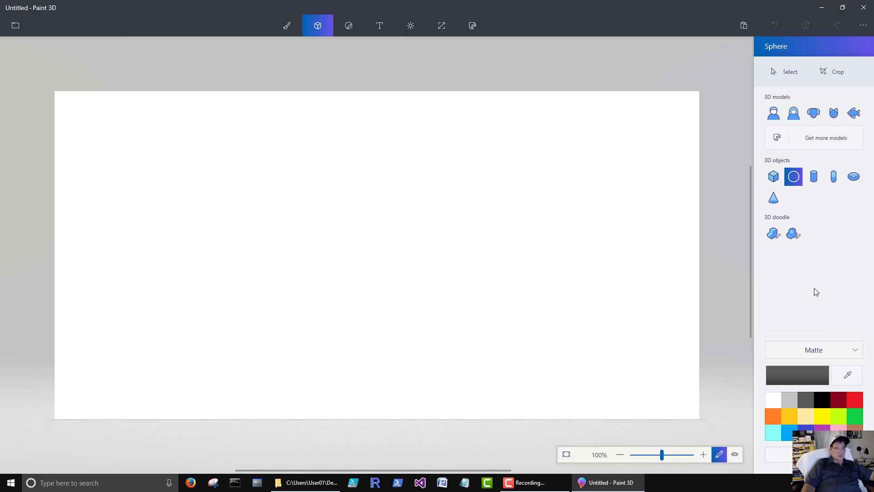
pyautogui.click(774, 234)
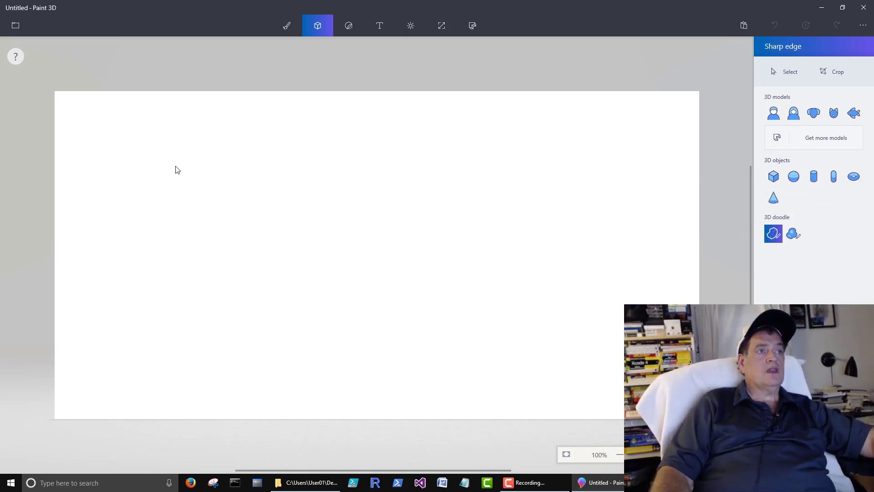
# Draw a closed sharp-edged 3D doodle outline on the left of the canvas.
pyautogui.moveTo(178, 206); pyautogui.dragTo(197, 171)
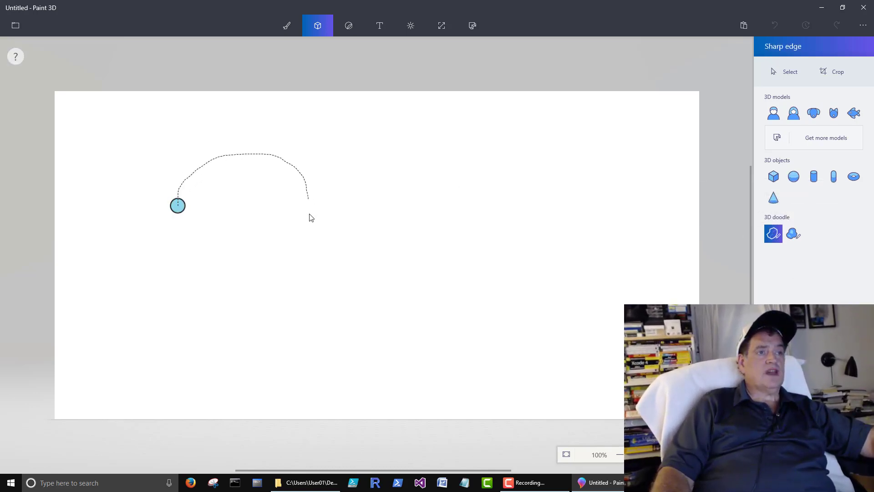
pyautogui.moveTo(309, 217)
pyautogui.mouseDown()
pyautogui.moveTo(302, 291)
pyautogui.moveTo(223, 309)
pyautogui.moveTo(155, 310)
pyautogui.mouseUp()
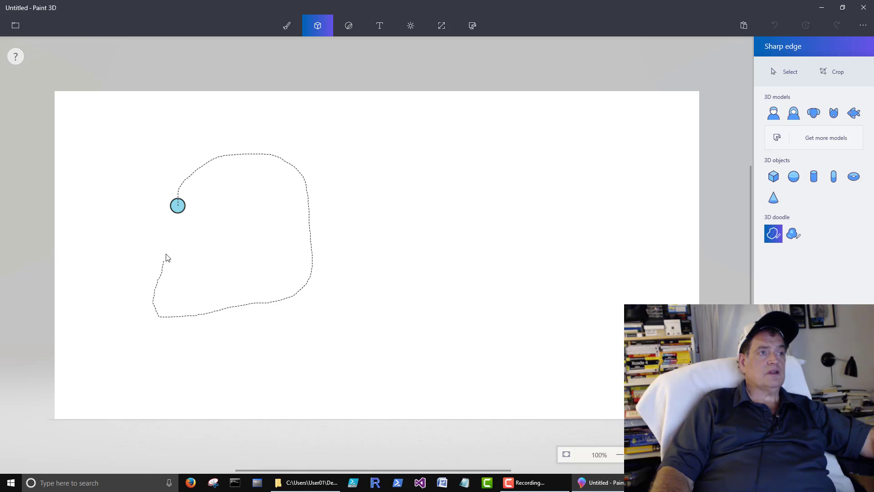
pyautogui.moveTo(166, 257); pyautogui.dragTo(178, 203)
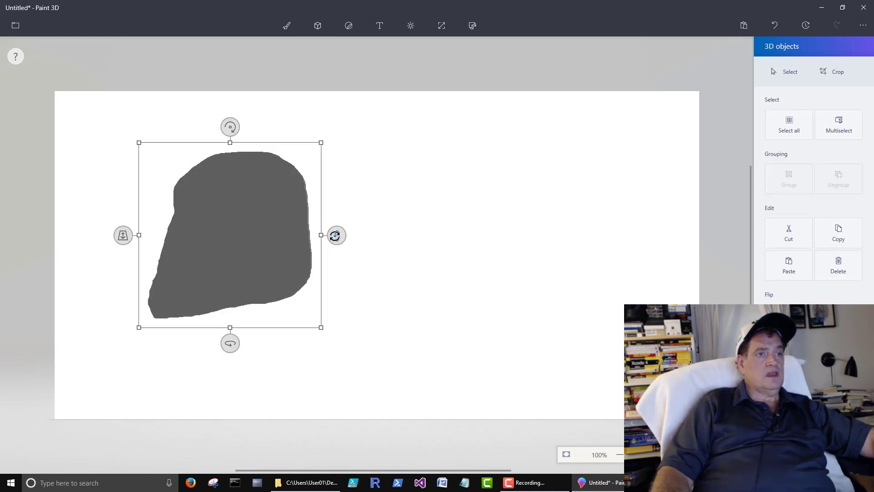
# Tilt and spin the slab so its thickness shows.
pyautogui.moveTo(336, 235); pyautogui.dragTo(342, 189)
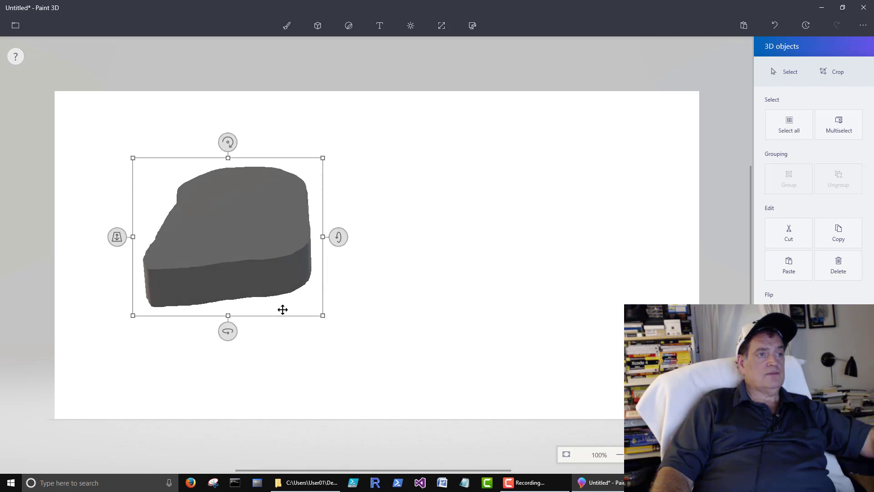
pyautogui.moveTo(228, 332); pyautogui.dragTo(295, 320)
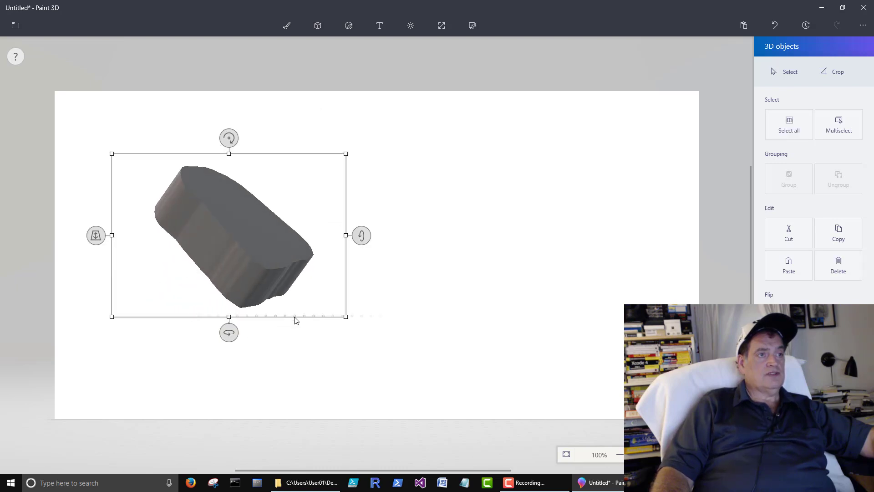
pyautogui.moveTo(231, 338); pyautogui.dragTo(341, 330)
pyautogui.moveTo(356, 234); pyautogui.dragTo(366, 152)
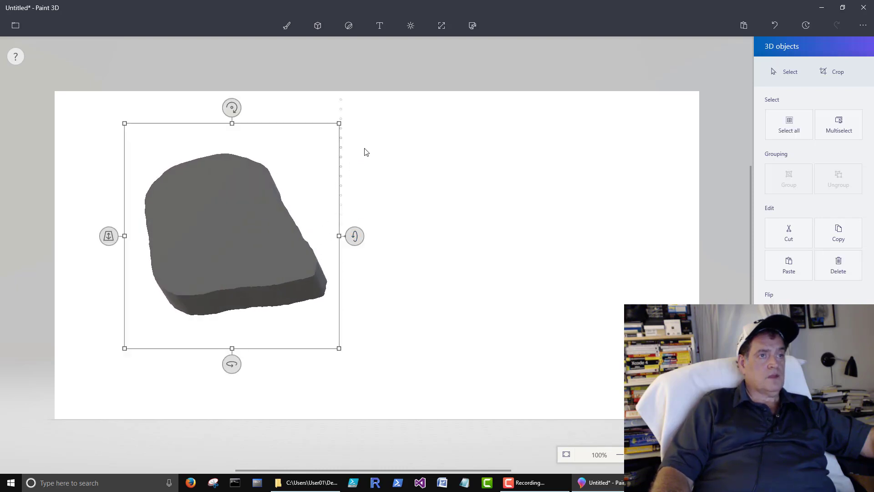
pyautogui.click(318, 36)
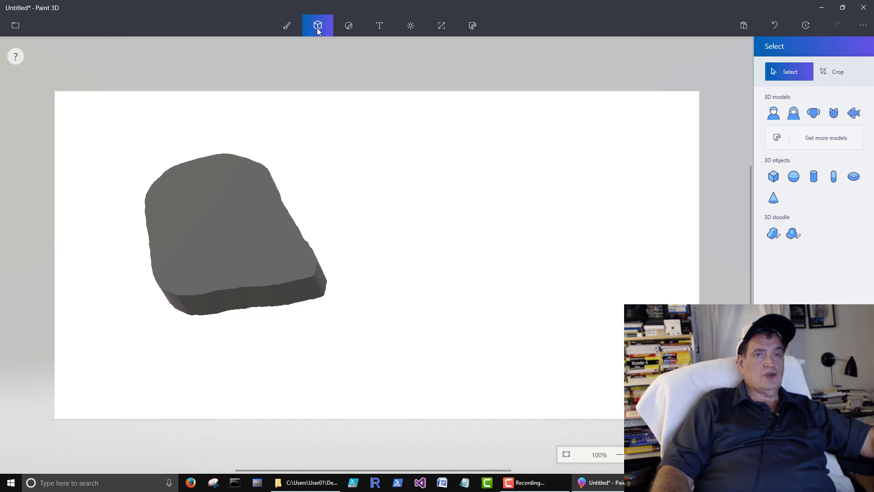
# Draw a soft-edged 3D doodle blob to the right of the slab.
pyautogui.click(794, 237)
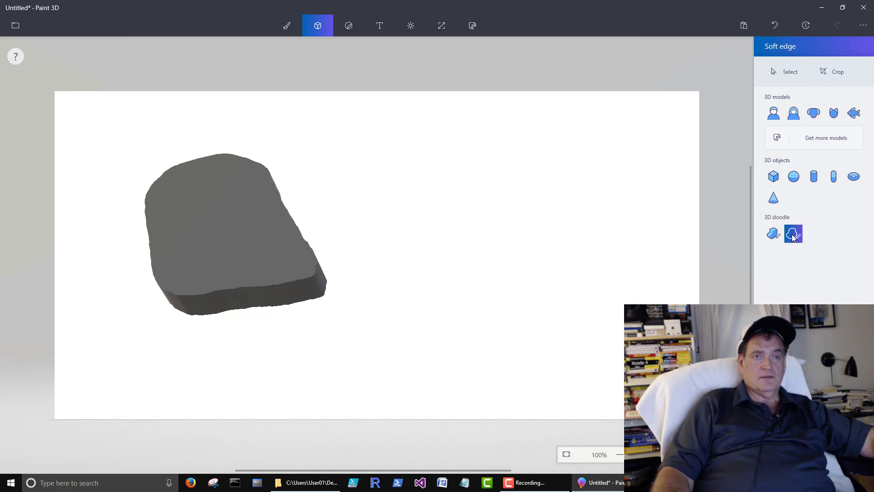
pyautogui.moveTo(466, 255); pyautogui.dragTo(444, 194)
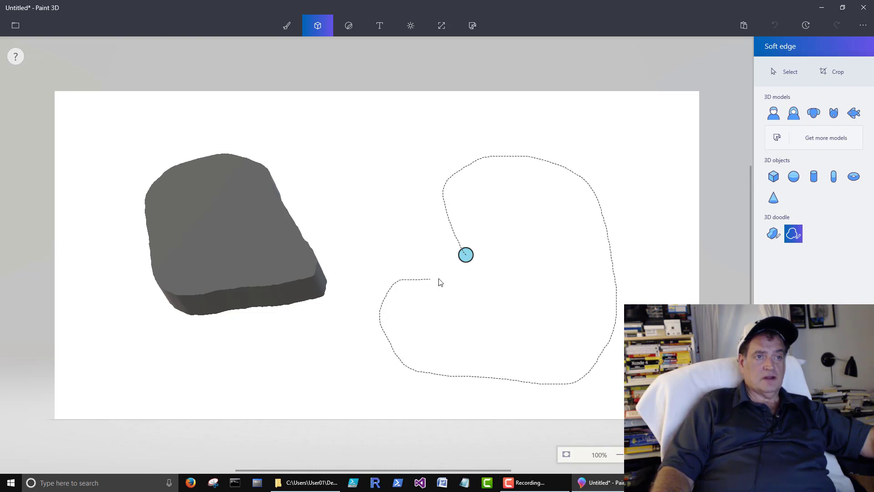
pyautogui.moveTo(462, 274); pyautogui.dragTo(462, 247)
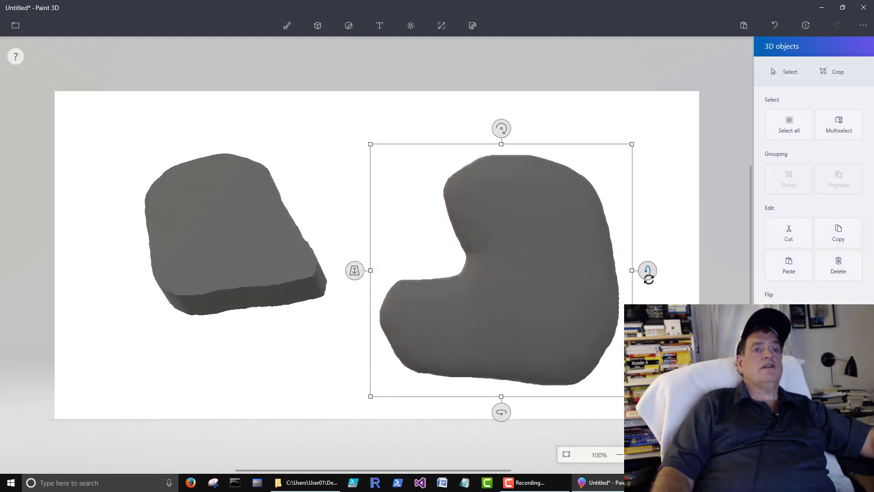
# Tilt and spin the blob flatter, then move it up-left toward the slab.
pyautogui.moveTo(648, 278)
pyautogui.mouseDown()
pyautogui.moveTo(620, 313)
pyautogui.moveTo(625, 431)
pyautogui.mouseUp()
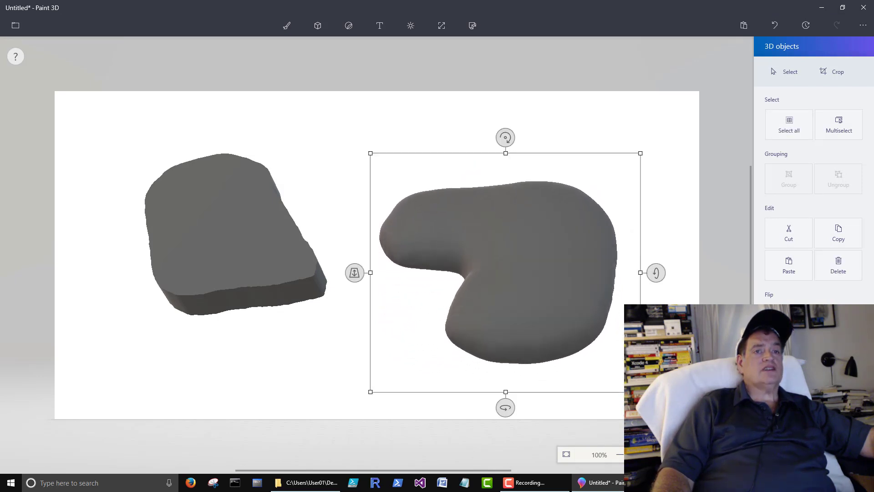
pyautogui.moveTo(653, 272)
pyautogui.mouseDown()
pyautogui.moveTo(621, 347)
pyautogui.moveTo(546, 328)
pyautogui.moveTo(446, 220)
pyautogui.moveTo(459, 273)
pyautogui.mouseUp()
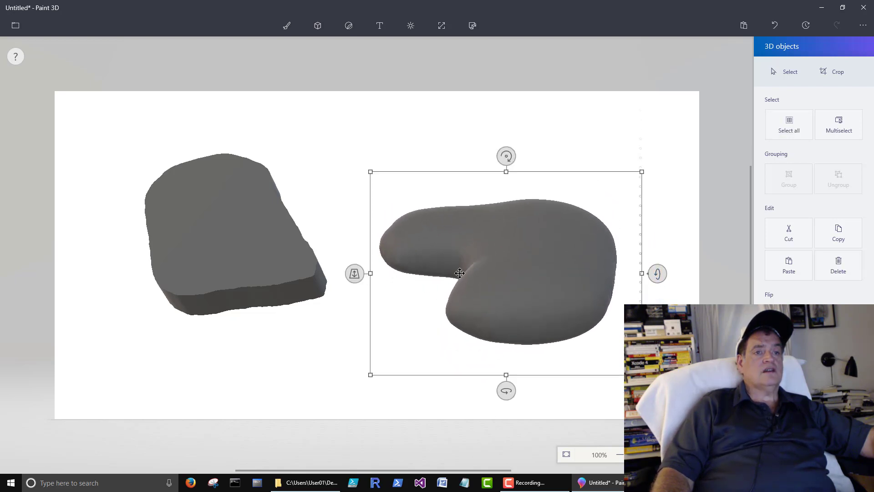
pyautogui.moveTo(505, 389)
pyautogui.mouseDown()
pyautogui.moveTo(403, 382)
pyautogui.moveTo(513, 387)
pyautogui.mouseUp()
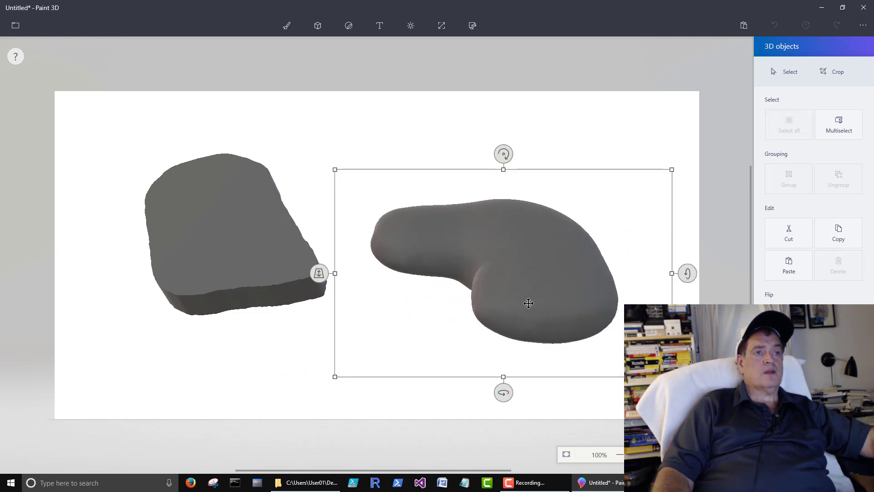
pyautogui.moveTo(528, 302); pyautogui.dragTo(513, 292)
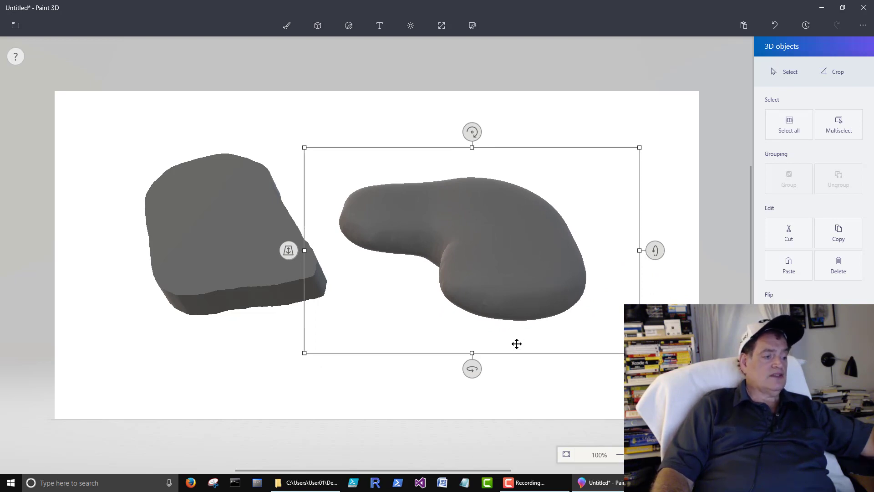
# Group the slab and blob, then tilt and spin the group as one unit.
pyautogui.keyDown('ctrl'); pyautogui.click(234, 211); pyautogui.keyUp('ctrl')
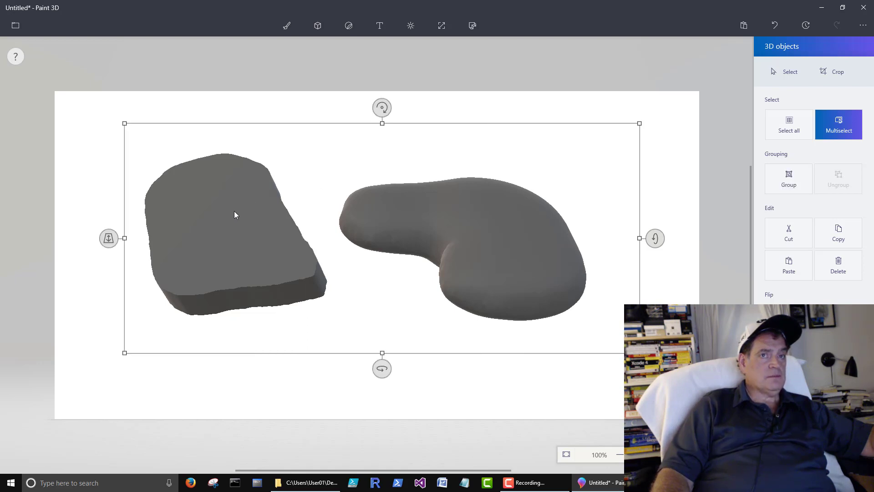
pyautogui.click(791, 183)
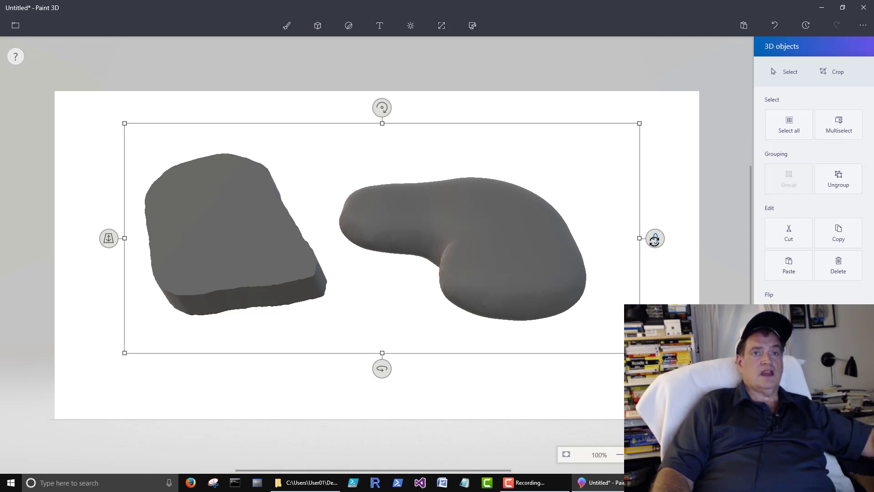
pyautogui.moveTo(654, 239)
pyautogui.mouseDown()
pyautogui.moveTo(646, 170)
pyautogui.moveTo(657, 319)
pyautogui.moveTo(664, 226)
pyautogui.moveTo(659, 255)
pyautogui.mouseUp()
pyautogui.moveTo(381, 359); pyautogui.dragTo(358, 344)
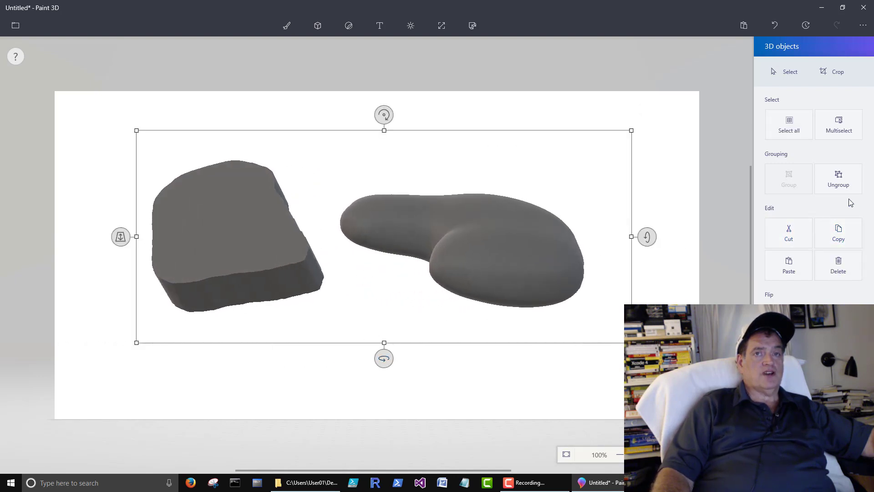
pyautogui.click(844, 181)
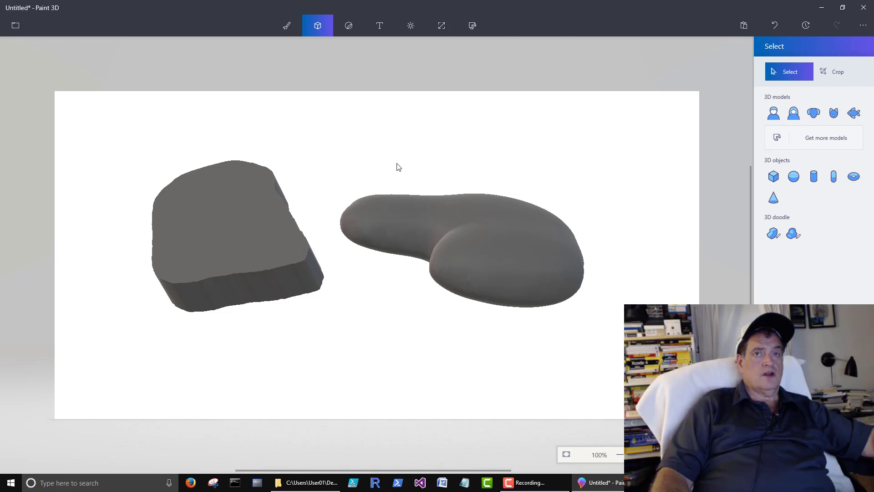
# Multiselect the blob and slab and tilt and spin them together.
pyautogui.click(495, 237)
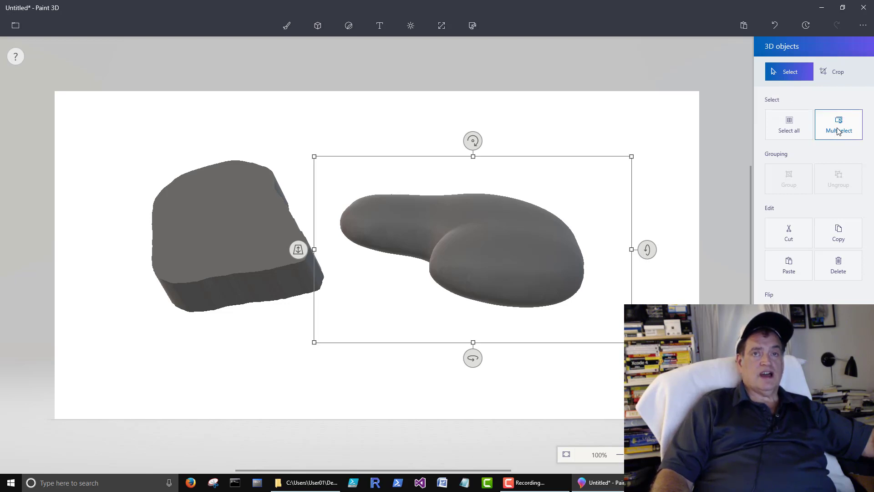
pyautogui.click(837, 131)
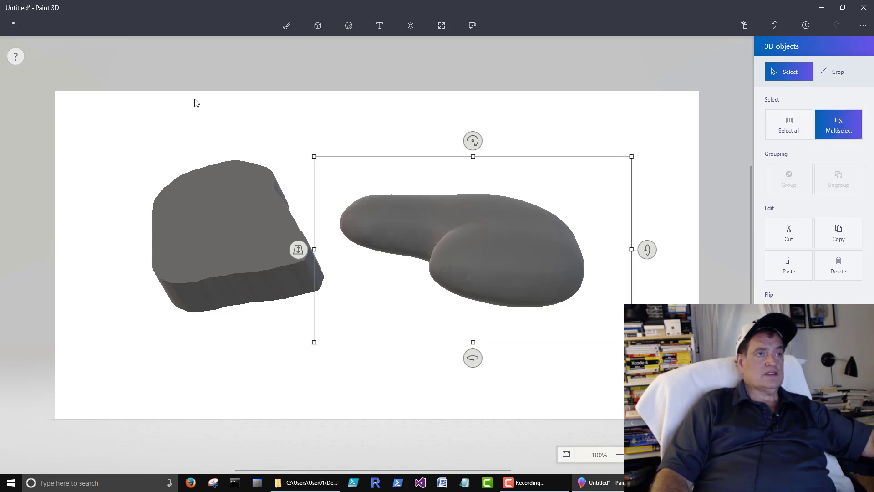
pyautogui.click(201, 190)
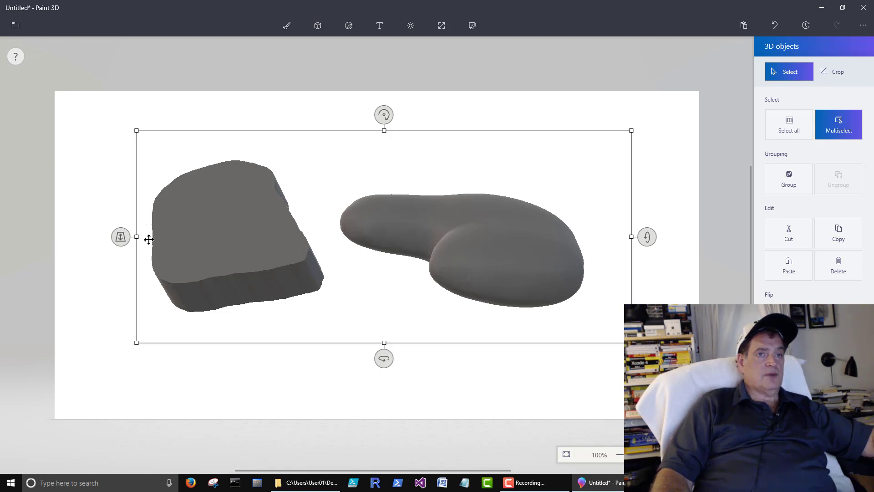
pyautogui.moveTo(647, 236); pyautogui.dragTo(670, 210)
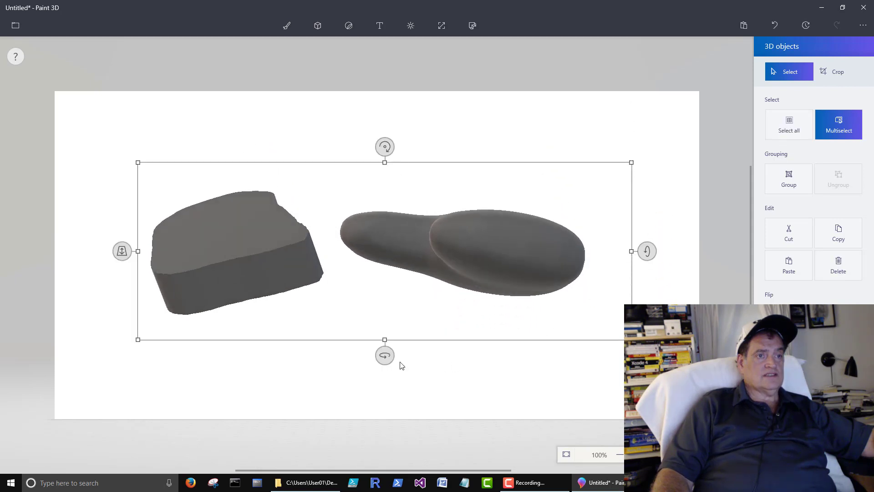
pyautogui.moveTo(387, 357)
pyautogui.mouseDown()
pyautogui.moveTo(445, 348)
pyautogui.moveTo(472, 353)
pyautogui.moveTo(381, 346)
pyautogui.mouseUp()
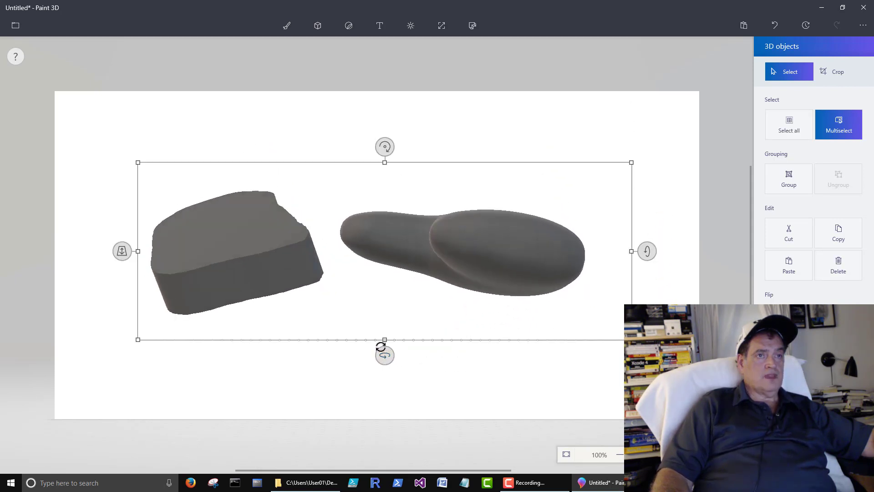
# Group the two objects, rotate the group further, then ungroup them.
pyautogui.click(790, 184)
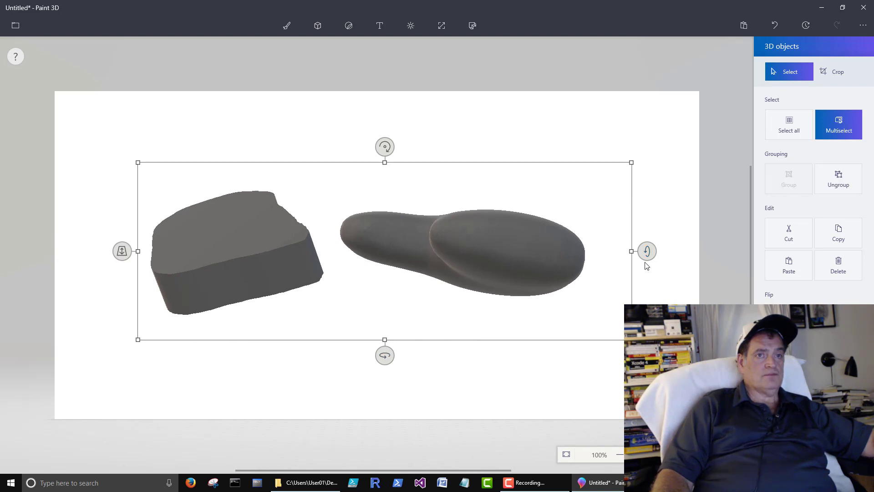
pyautogui.moveTo(645, 262)
pyautogui.mouseDown()
pyautogui.moveTo(648, 195)
pyautogui.moveTo(637, 240)
pyautogui.moveTo(648, 248)
pyautogui.mouseUp()
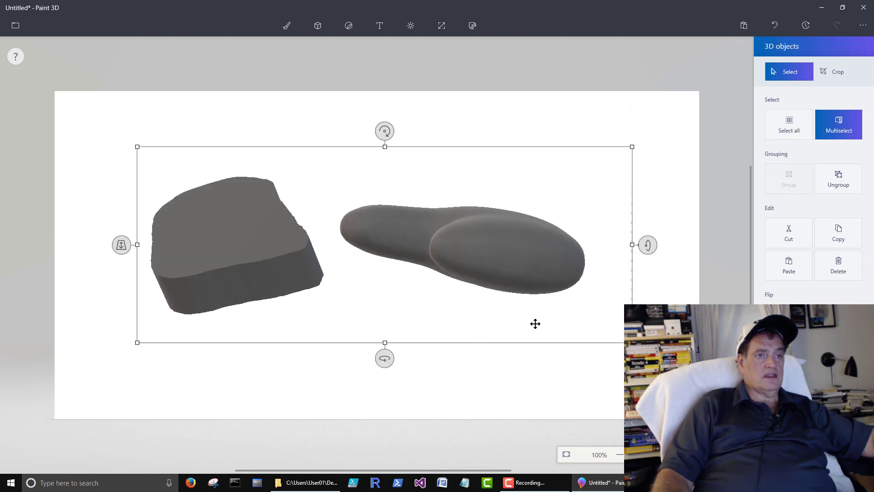
pyautogui.click(530, 385)
pyautogui.click(526, 268)
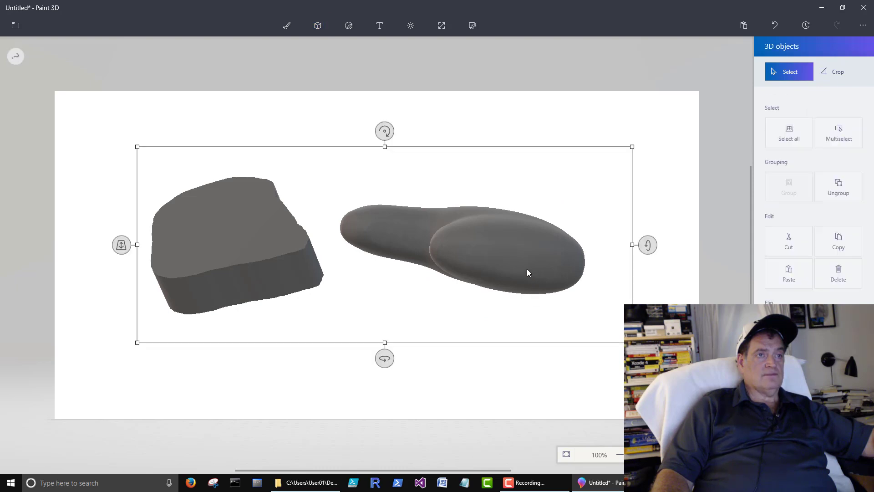
pyautogui.moveTo(384, 358); pyautogui.dragTo(331, 349)
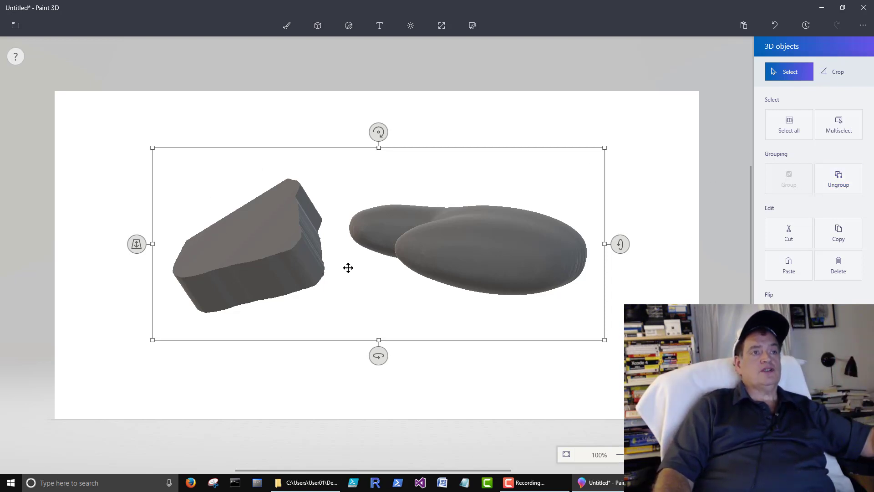
pyautogui.click(845, 185)
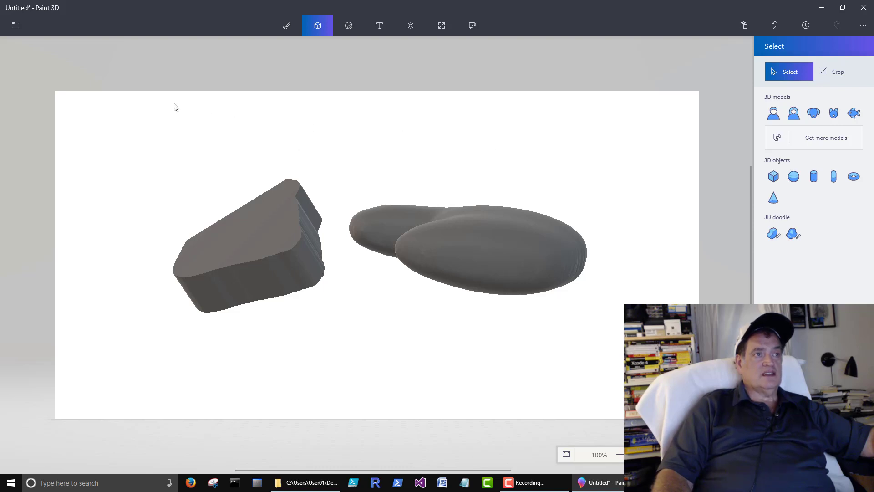
# Marquee-select the slab and blob, group them, and delete the group.
pyautogui.moveTo(151, 153); pyautogui.dragTo(624, 373)
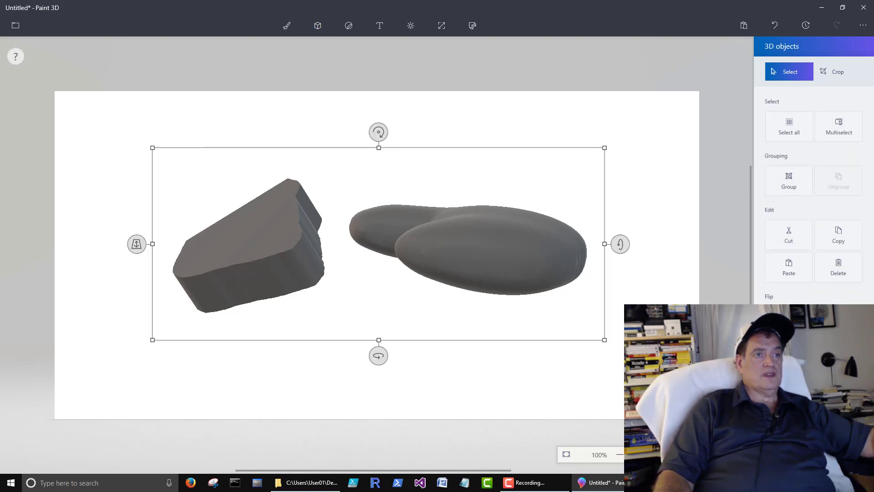
pyautogui.click(793, 183)
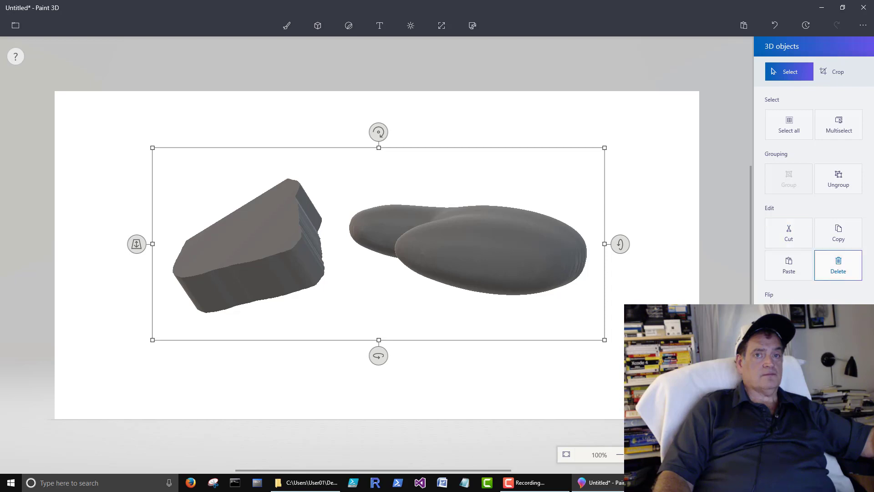
pyautogui.click(833, 272)
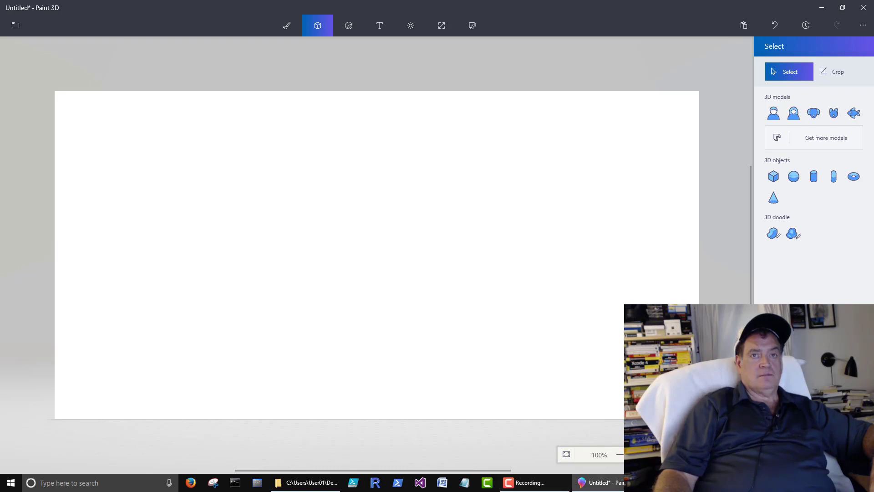
# Insert the Cat 3D model onto the canvas and turn it to face the viewer.
pyautogui.click(834, 114)
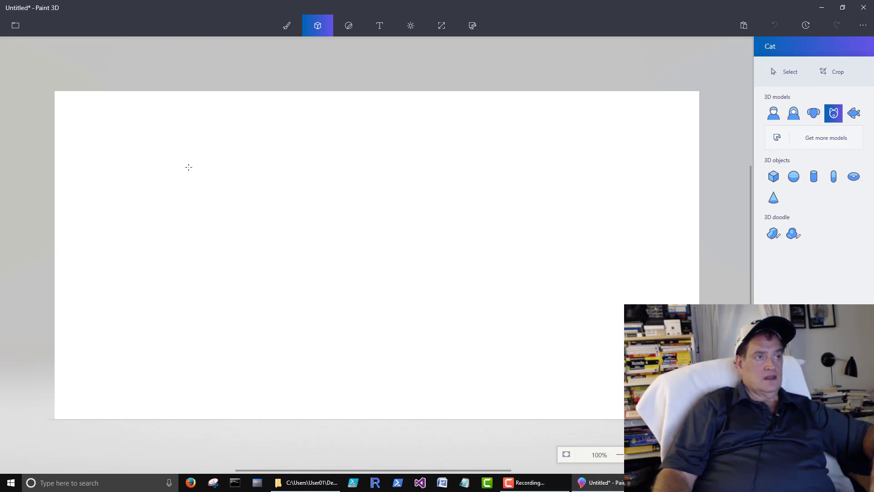
pyautogui.moveTo(189, 167); pyautogui.dragTo(463, 301)
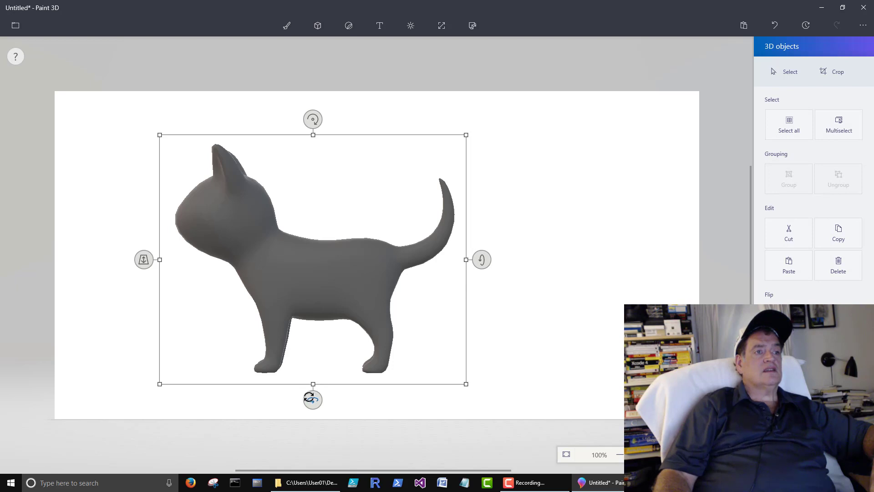
pyautogui.moveTo(313, 400); pyautogui.dragTo(447, 383)
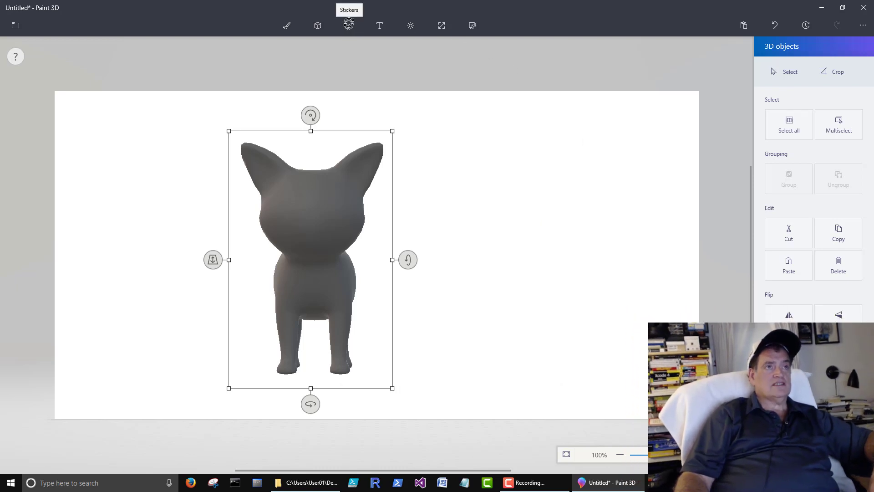
pyautogui.click(349, 25)
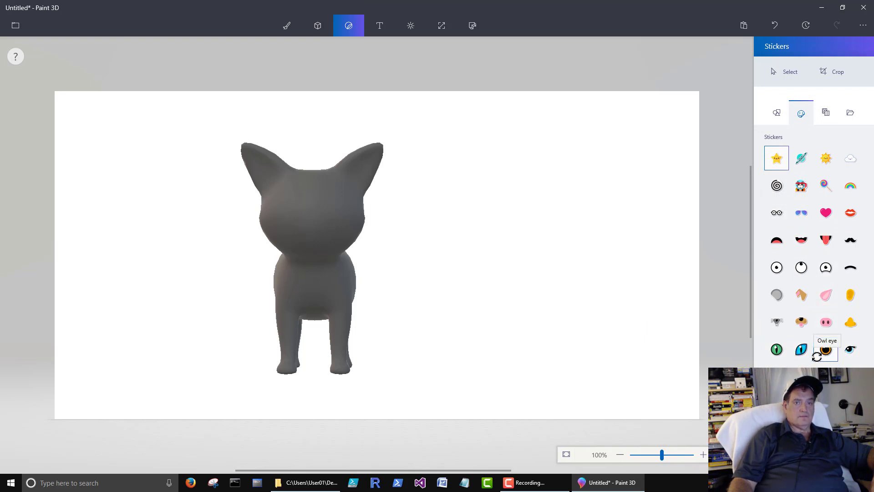
# Place a Cat eye sticker on the cat's head, adjust it, and stamp it.
pyautogui.click(801, 349)
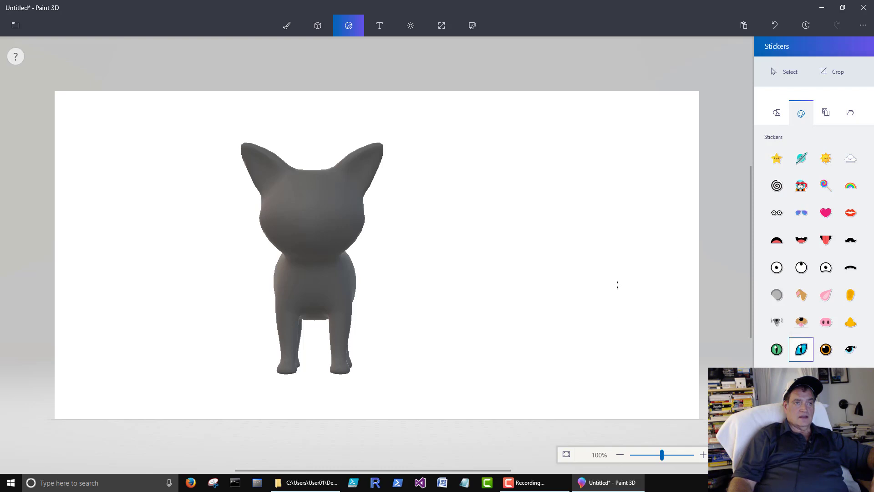
pyautogui.moveTo(322, 182); pyautogui.dragTo(350, 203)
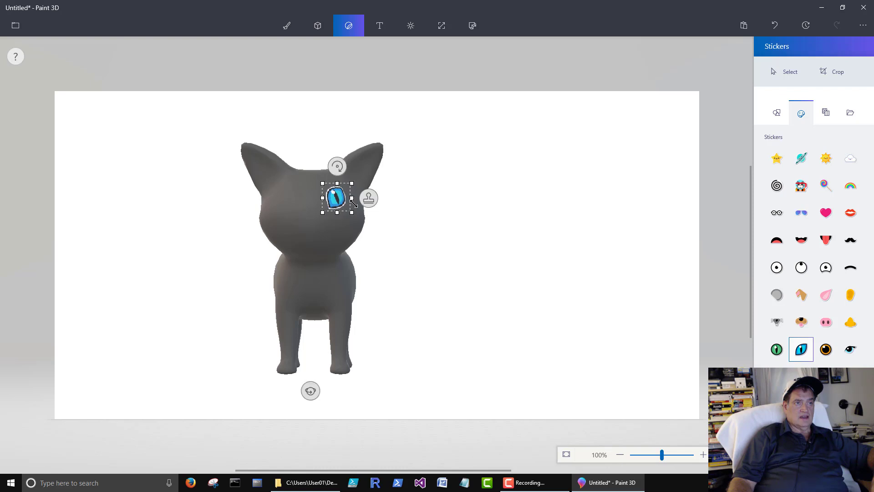
pyautogui.moveTo(338, 163); pyautogui.dragTo(350, 167)
pyautogui.moveTo(336, 196); pyautogui.dragTo(341, 196)
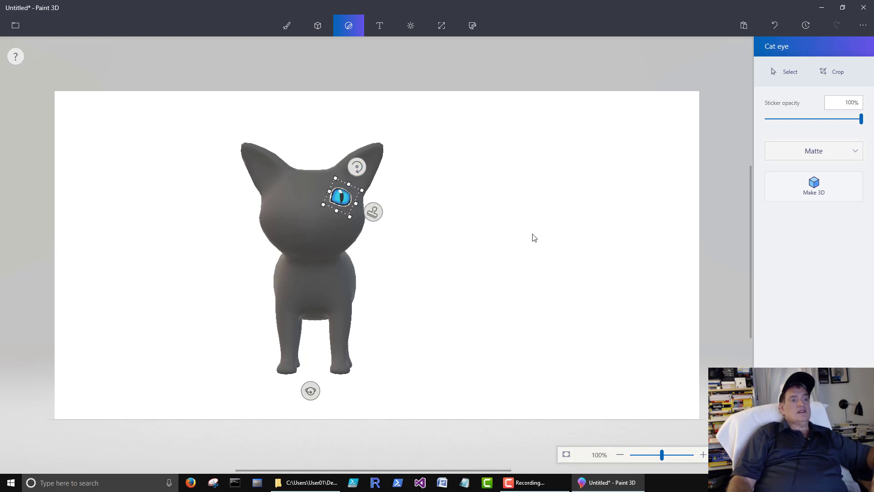
pyautogui.click(373, 212)
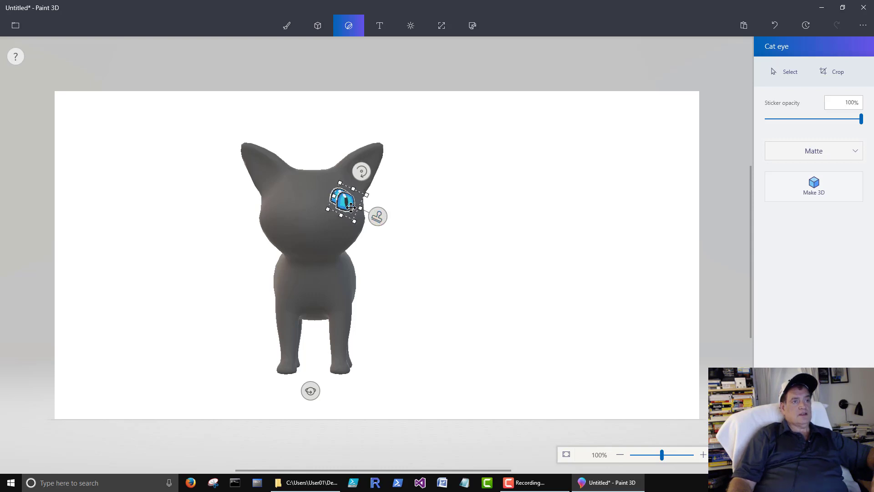
# Position and turn upright the second cat-eye sticker on the other eye.
pyautogui.moveTo(346, 206); pyautogui.dragTo(288, 203)
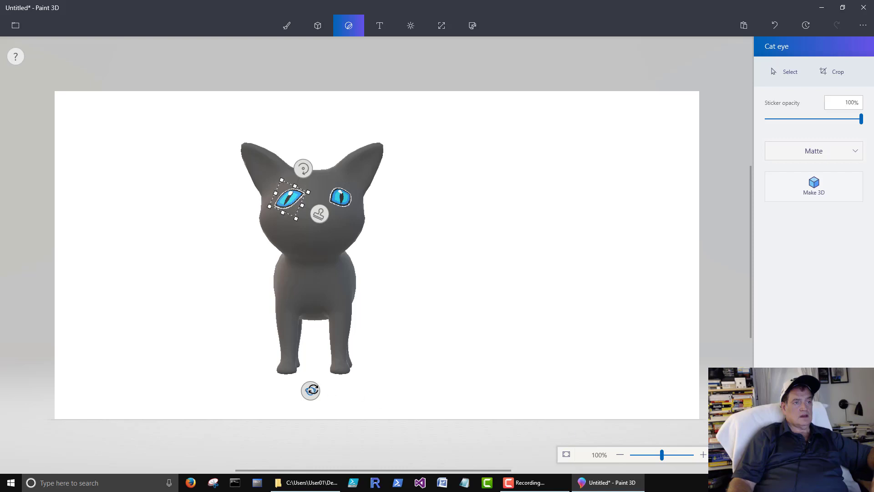
pyautogui.moveTo(312, 390)
pyautogui.mouseDown()
pyautogui.moveTo(293, 390)
pyautogui.moveTo(337, 393)
pyautogui.moveTo(309, 394)
pyautogui.moveTo(316, 392)
pyautogui.mouseUp()
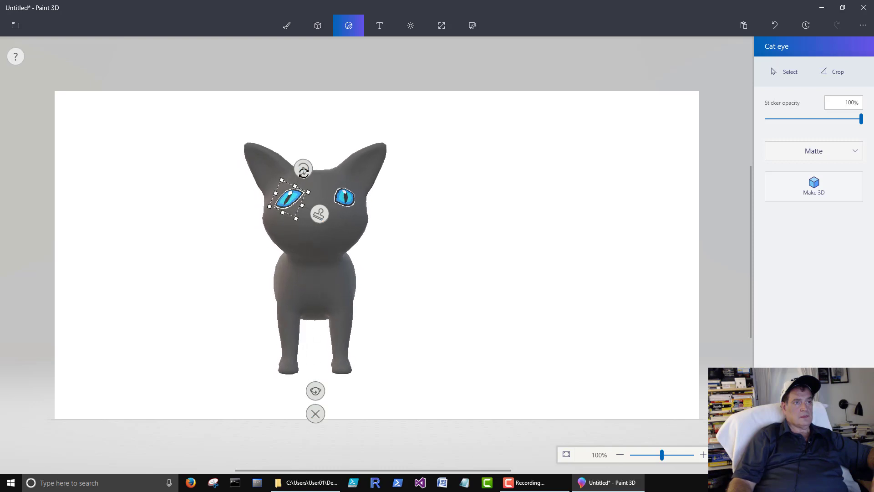
pyautogui.moveTo(303, 169); pyautogui.dragTo(262, 298)
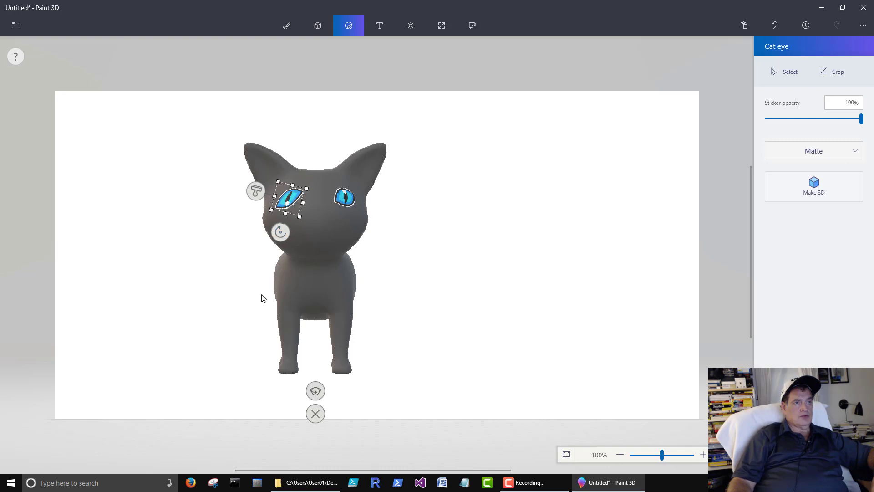
# Undo both cat-eye stickers, glance at Canvas, and return to Stickers.
pyautogui.click(774, 25)
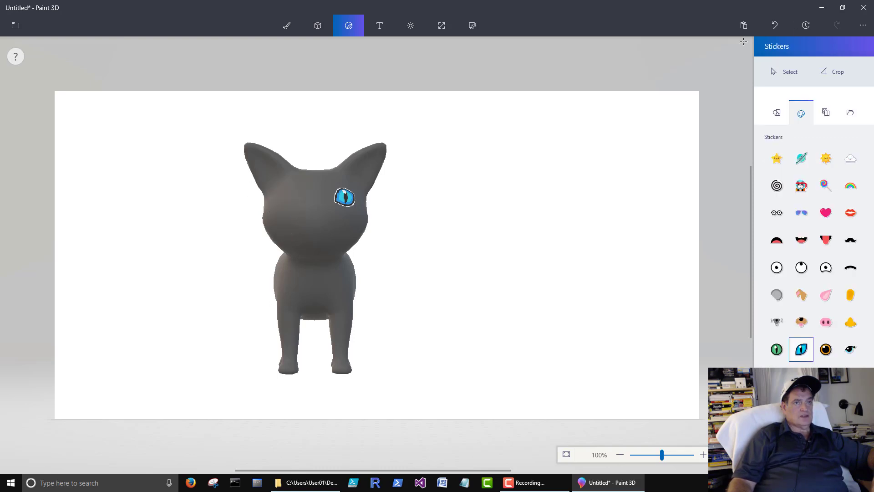
pyautogui.click(777, 29)
pyautogui.click(443, 26)
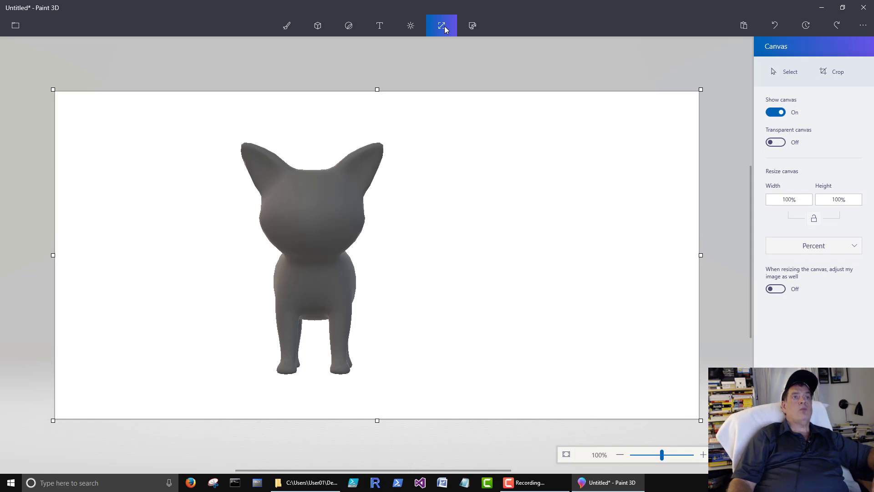
pyautogui.click(349, 26)
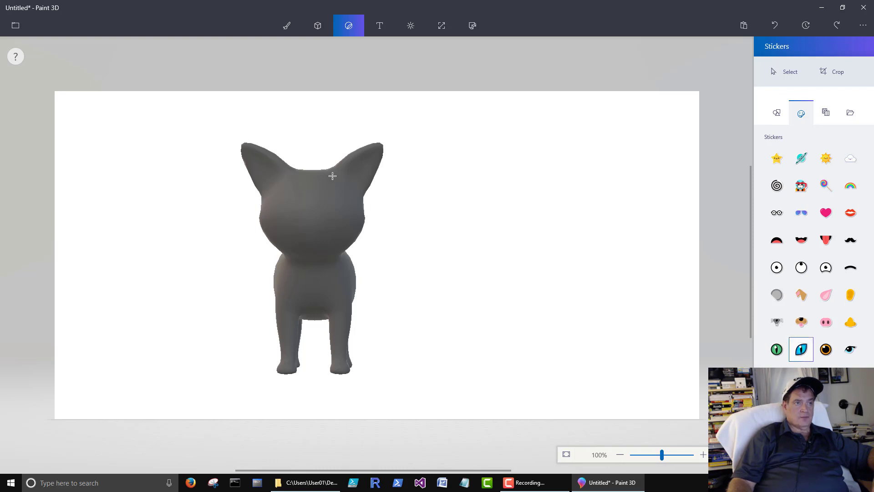
# Place a cat-eye sticker on the cat's head, turn it clockwise and stamp it as the right eye.
pyautogui.moveTo(328, 181); pyautogui.dragTo(357, 208)
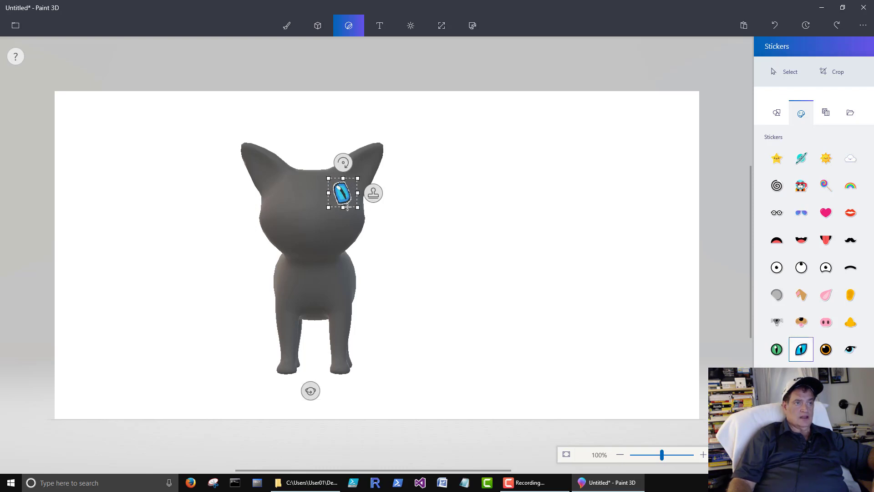
pyautogui.moveTo(343, 159); pyautogui.dragTo(355, 161)
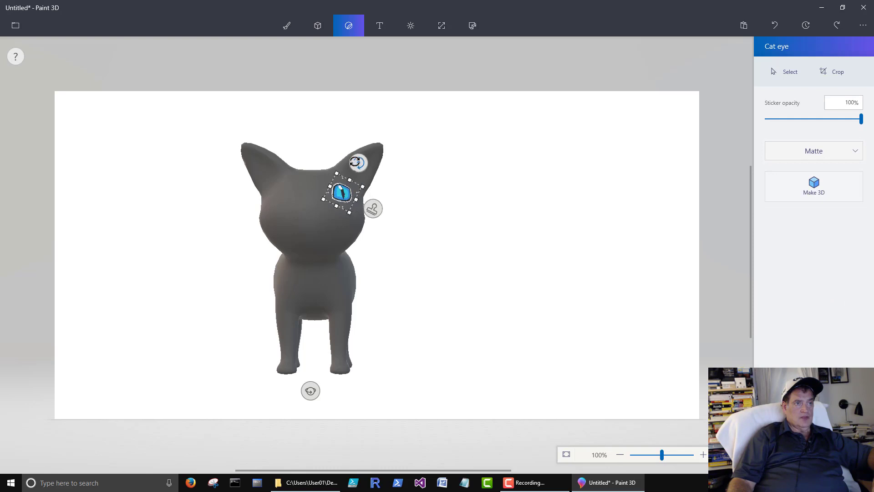
pyautogui.click(373, 208)
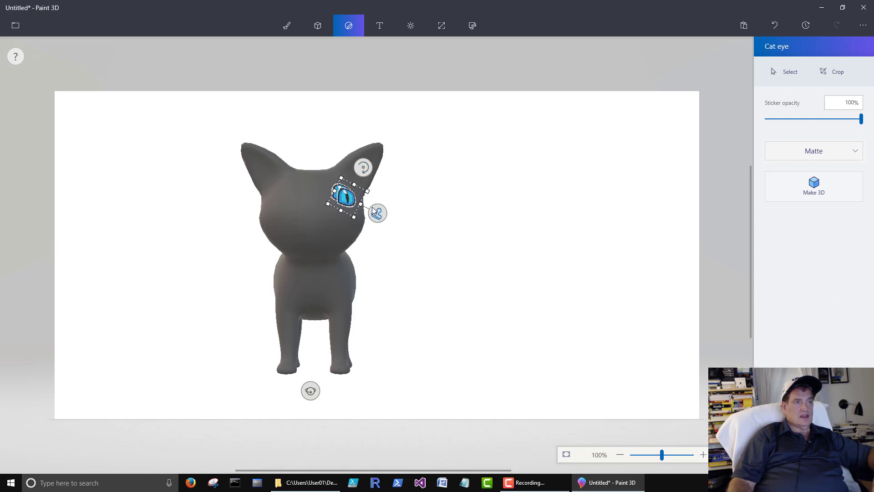
# Move the other eye sticker over the cat's left eye, enlarge it slightly, turn it upright and stamp it.
pyautogui.moveTo(348, 200); pyautogui.dragTo(283, 196)
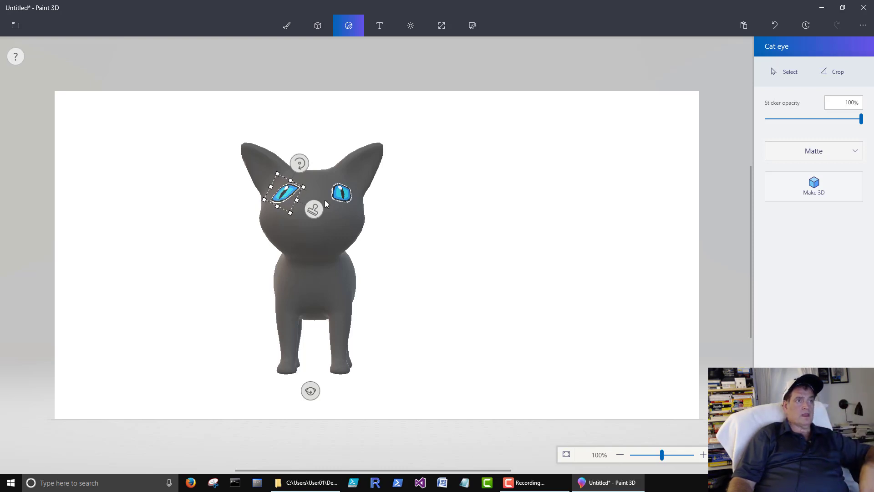
pyautogui.moveTo(284, 194)
pyautogui.mouseDown()
pyautogui.moveTo(320, 195)
pyautogui.moveTo(251, 150)
pyautogui.moveTo(286, 202)
pyautogui.moveTo(291, 195)
pyautogui.mouseUp()
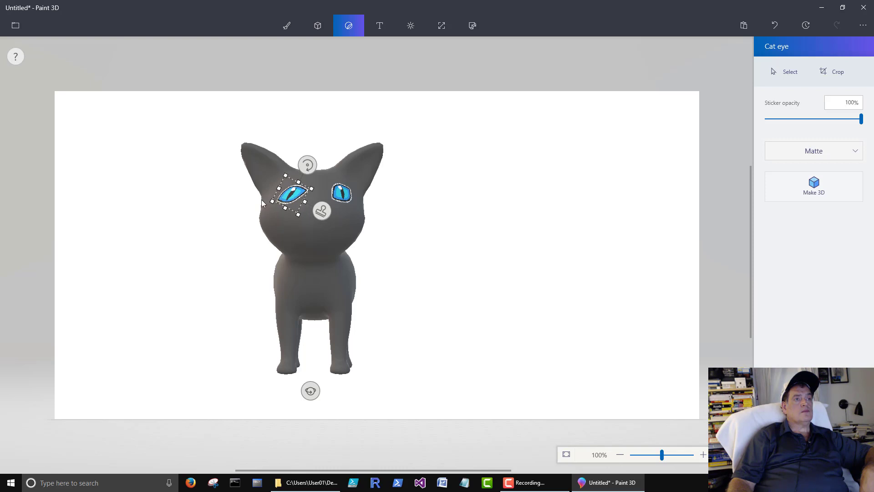
pyautogui.moveTo(272, 201); pyautogui.dragTo(288, 200)
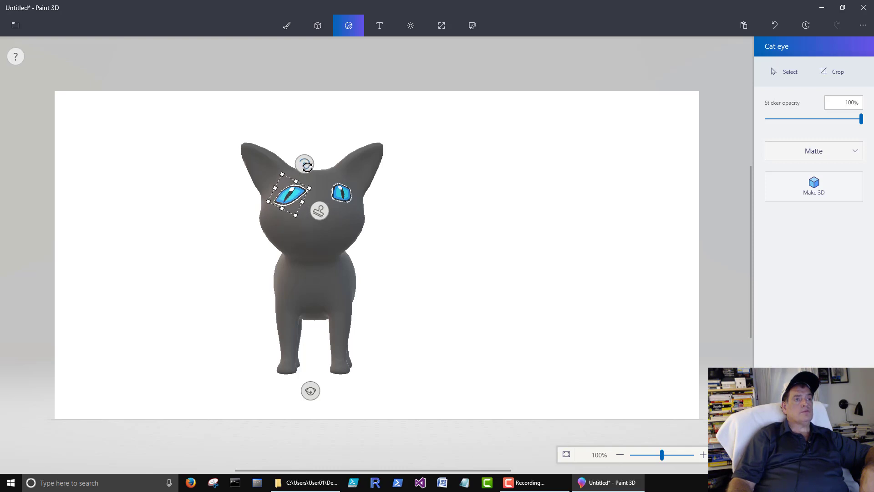
pyautogui.moveTo(307, 166); pyautogui.dragTo(299, 186)
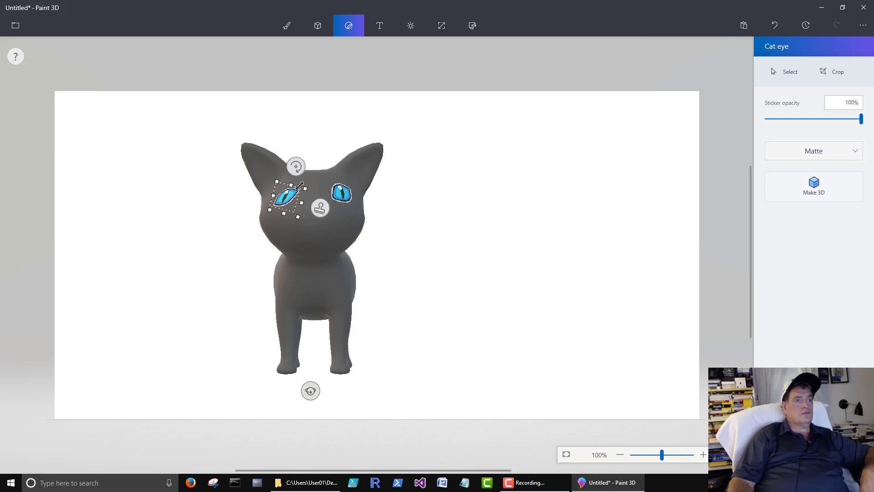
pyautogui.click(411, 207)
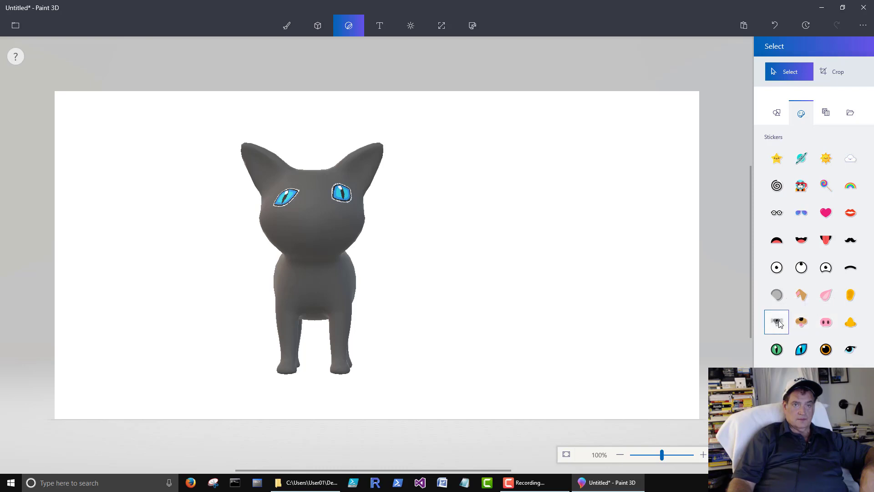
# Place the orange duck-bill Nose sticker on the cat's face, nudge it into position and stamp it.
pyautogui.click(849, 323)
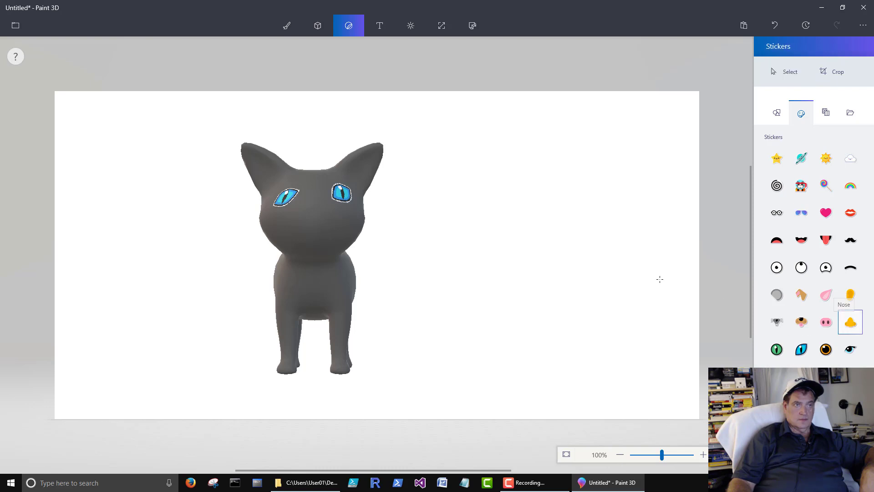
pyautogui.click(315, 219)
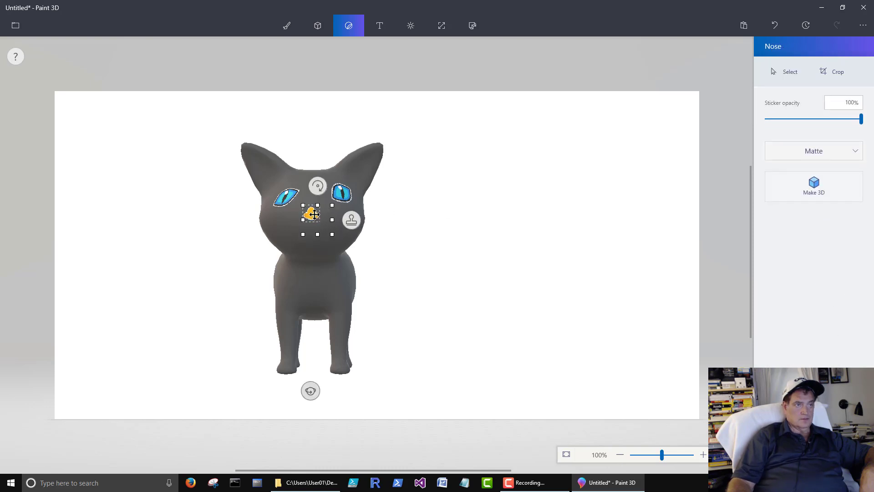
pyautogui.moveTo(315, 214); pyautogui.dragTo(314, 213)
pyautogui.click(498, 249)
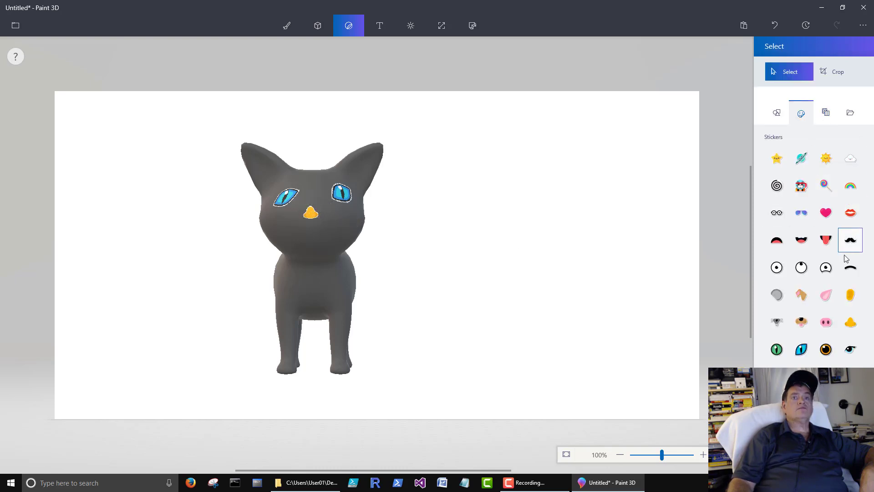
# Add the Happy mouth sticker below the nose, level it, stretch it wider and stamp it.
pyautogui.click(795, 245)
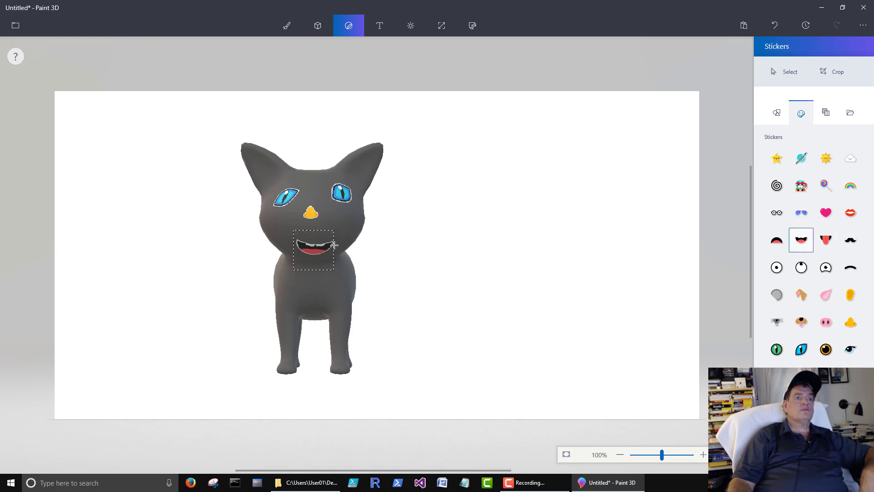
pyautogui.moveTo(334, 245); pyautogui.dragTo(334, 239)
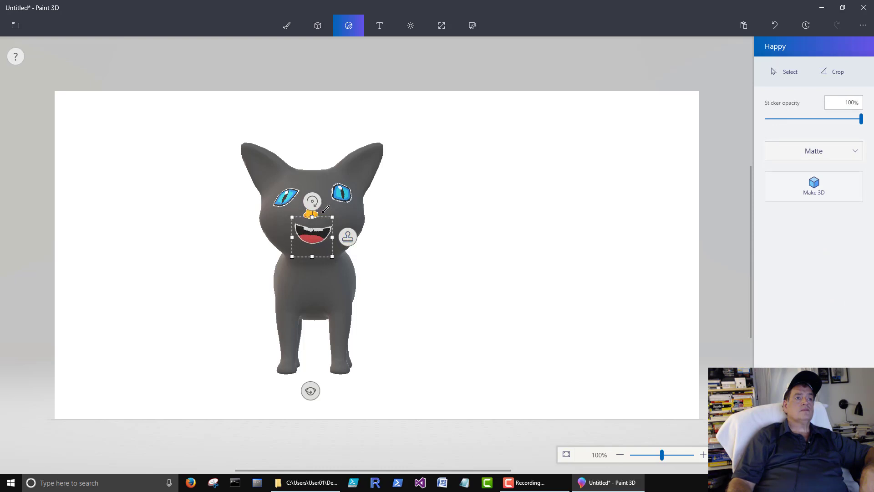
pyautogui.moveTo(314, 200); pyautogui.dragTo(309, 199)
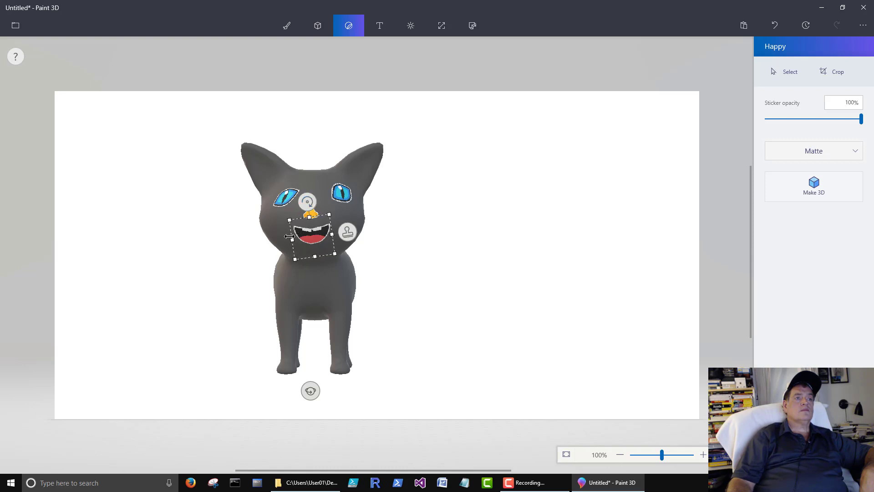
pyautogui.moveTo(289, 236); pyautogui.dragTo(277, 240)
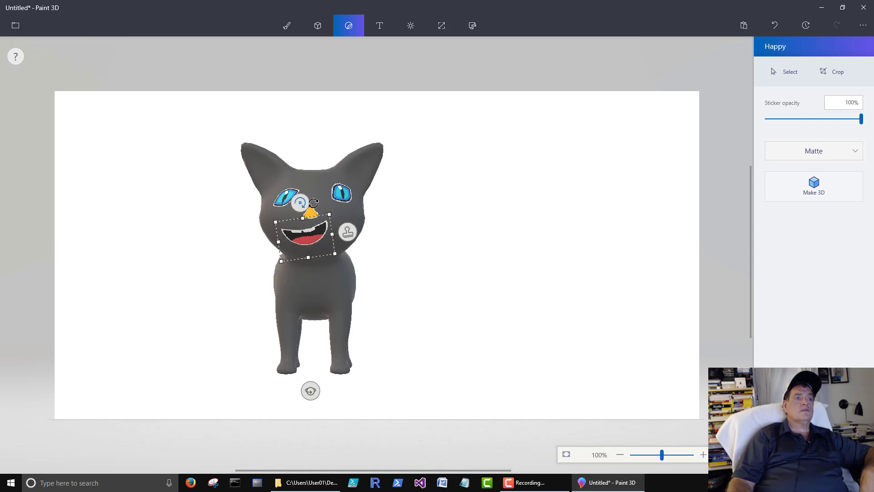
pyautogui.moveTo(313, 204); pyautogui.dragTo(311, 195)
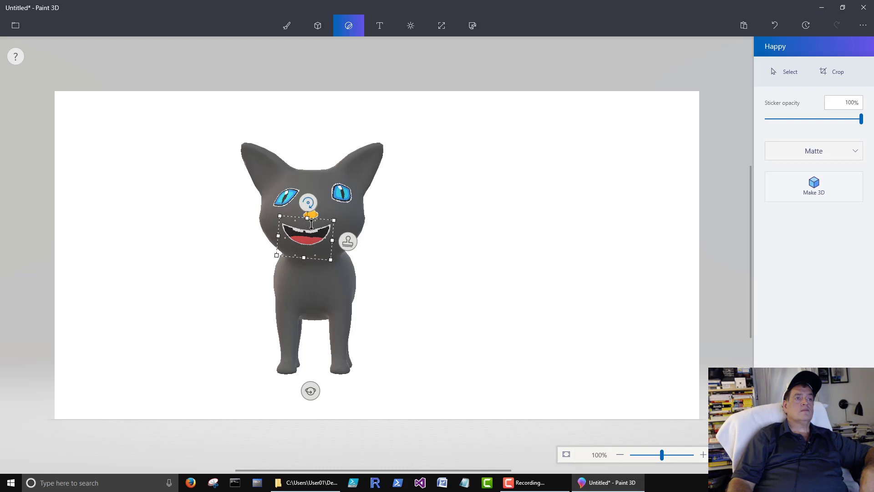
pyautogui.moveTo(323, 238); pyautogui.dragTo(326, 241)
pyautogui.click(455, 254)
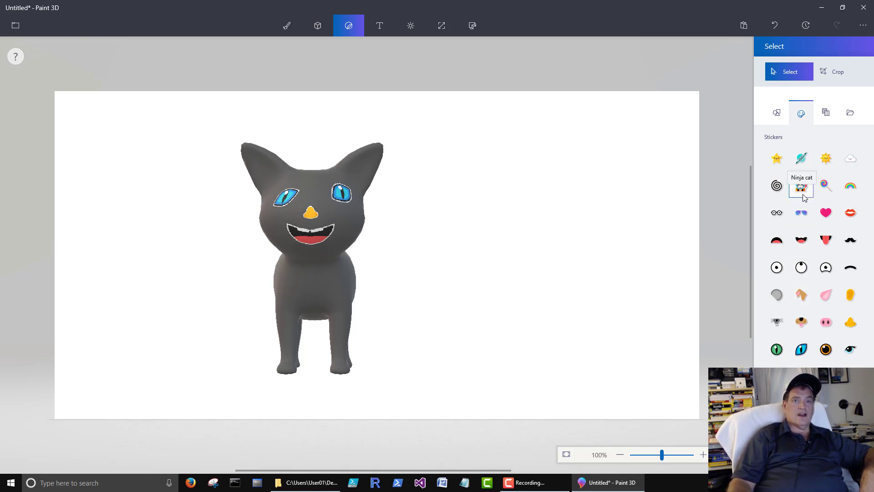
# Draw a Rainbow sticker on the cat's chest, turn and stretch it around the neck, then stamp it.
pyautogui.click(850, 185)
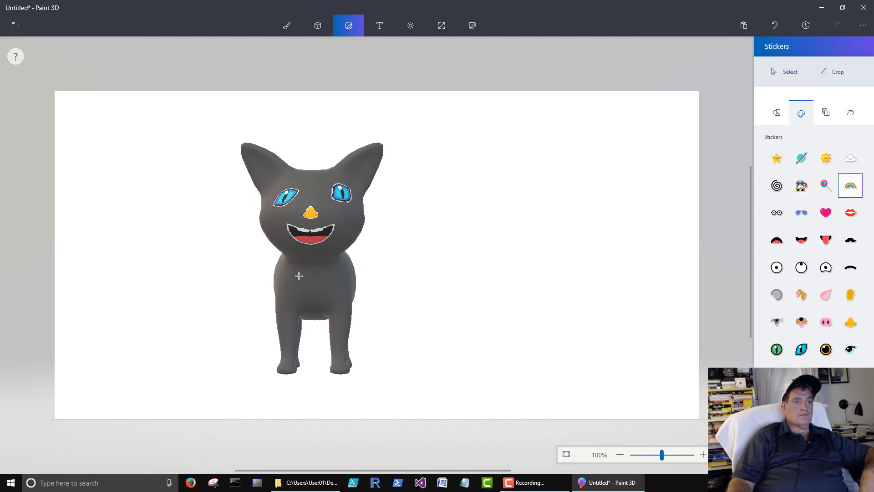
pyautogui.moveTo(315, 290)
pyautogui.mouseDown()
pyautogui.moveTo(339, 303)
pyautogui.moveTo(341, 318)
pyautogui.moveTo(319, 281)
pyautogui.mouseUp()
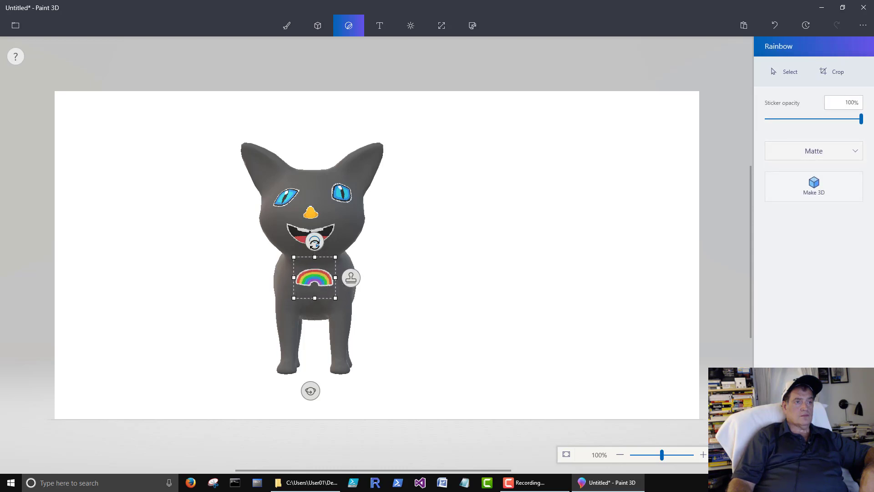
pyautogui.moveTo(314, 243); pyautogui.dragTo(320, 310)
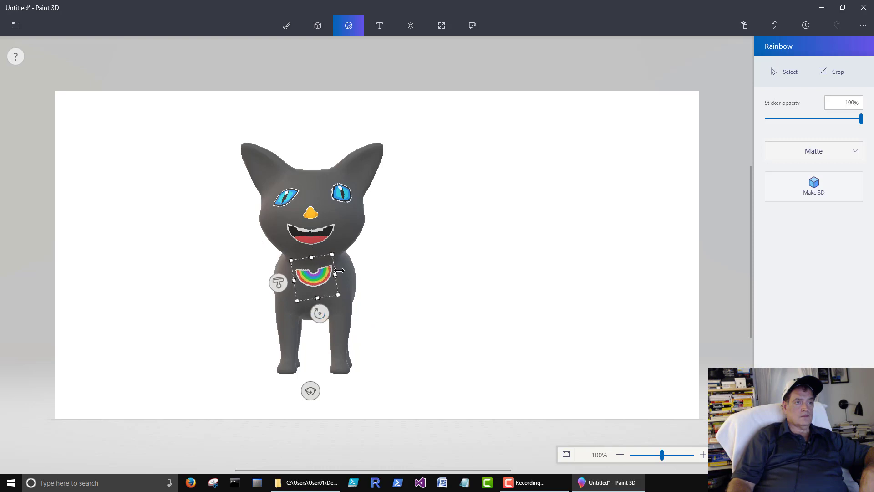
pyautogui.moveTo(335, 272); pyautogui.dragTo(397, 266)
pyautogui.moveTo(291, 260); pyautogui.dragTo(245, 267)
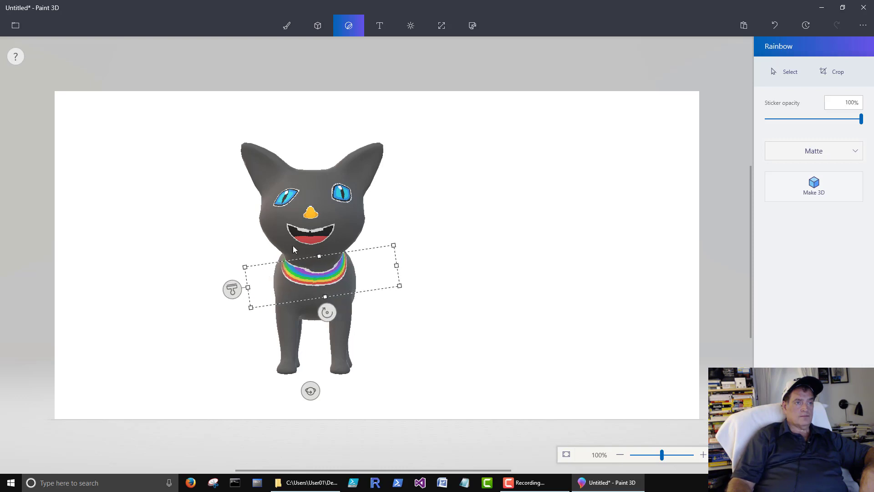
pyautogui.moveTo(325, 283)
pyautogui.mouseDown()
pyautogui.moveTo(310, 279)
pyautogui.moveTo(322, 279)
pyautogui.mouseUp()
pyautogui.click(528, 221)
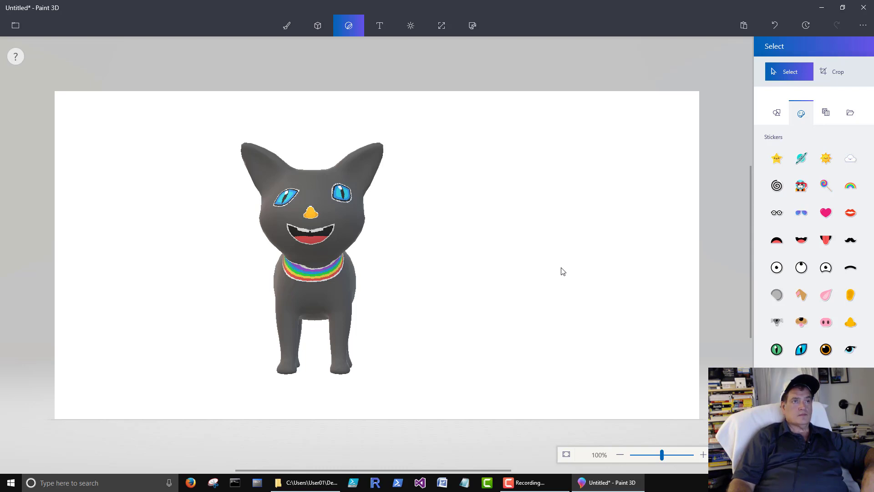
# Delete the cat and draw a round Gravel-textured patch on the canvas.
pyautogui.moveTo(257, 225); pyautogui.dragTo(451, 410)
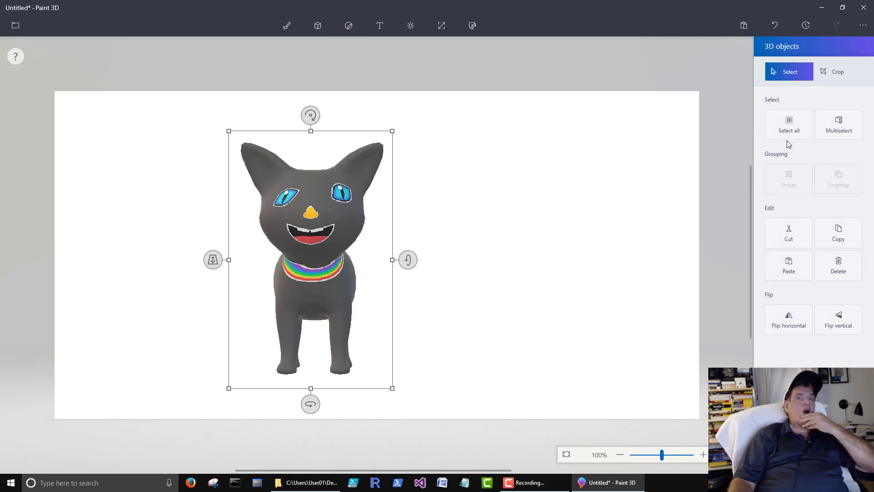
pyautogui.click(837, 268)
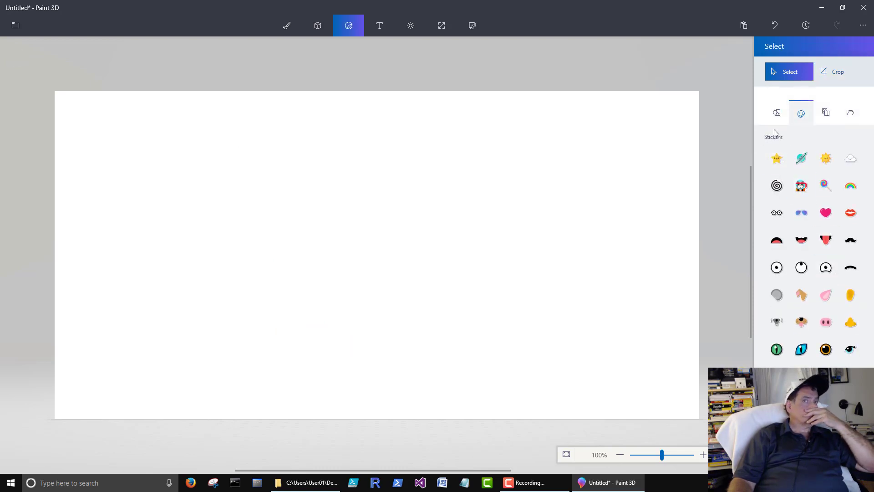
pyautogui.click(826, 113)
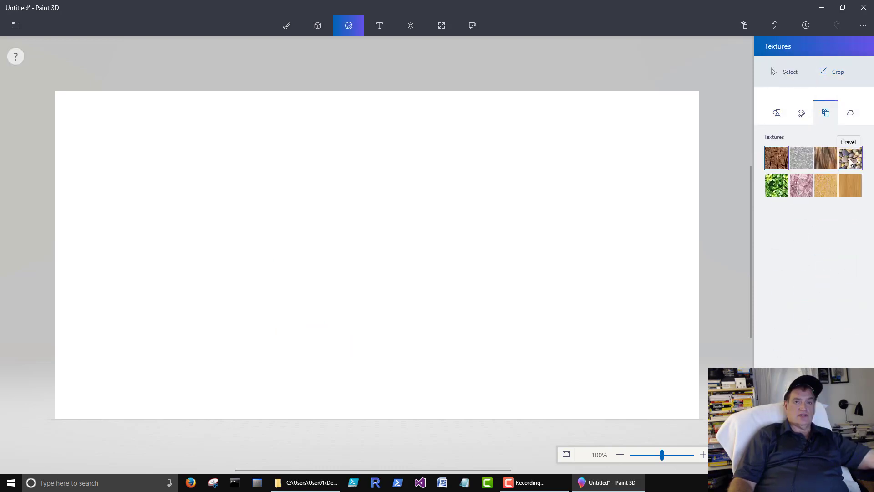
pyautogui.click(850, 160)
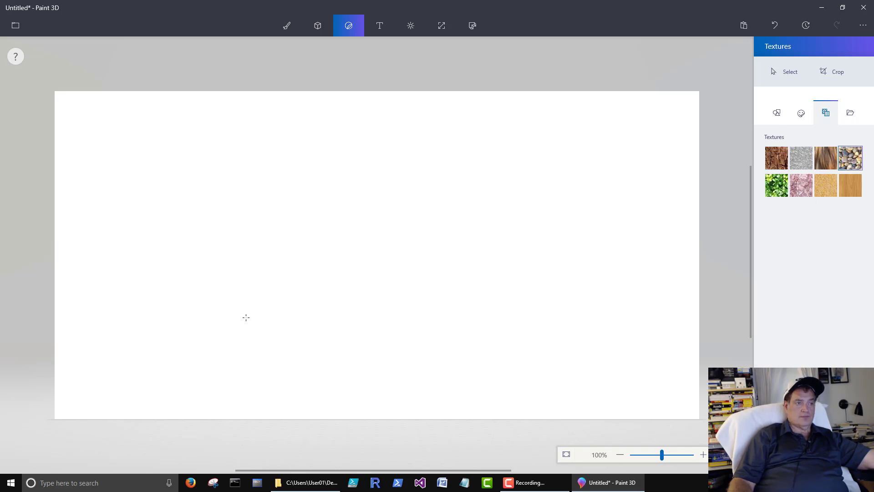
pyautogui.moveTo(248, 315); pyautogui.dragTo(414, 300)
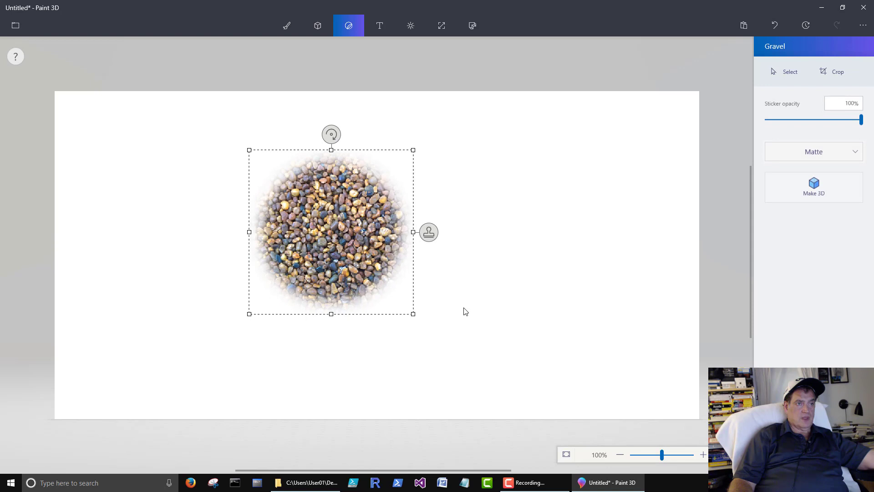
# Make the gravel circle 3D, lay it flat like ground and move it lower on the canvas.
pyautogui.click(817, 187)
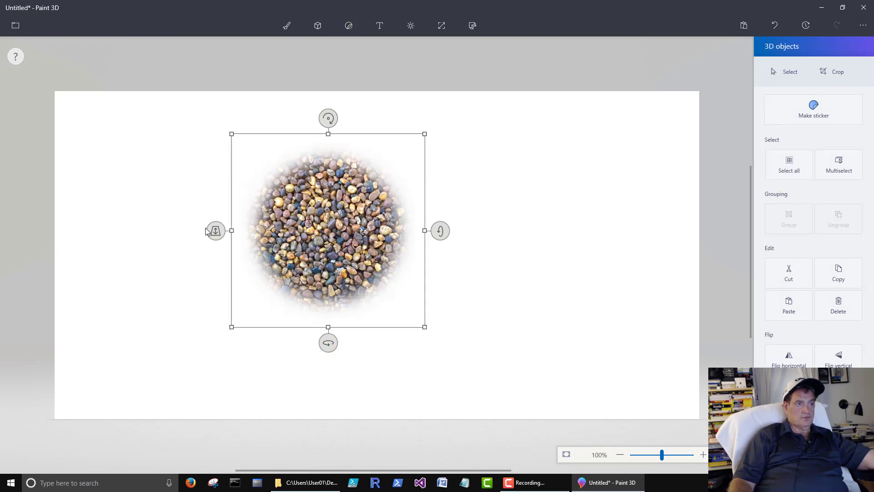
pyautogui.moveTo(329, 120)
pyautogui.mouseDown()
pyautogui.moveTo(392, 137)
pyautogui.moveTo(314, 123)
pyautogui.mouseUp()
pyautogui.moveTo(457, 230); pyautogui.dragTo(376, 164)
pyautogui.moveTo(324, 238); pyautogui.dragTo(344, 334)
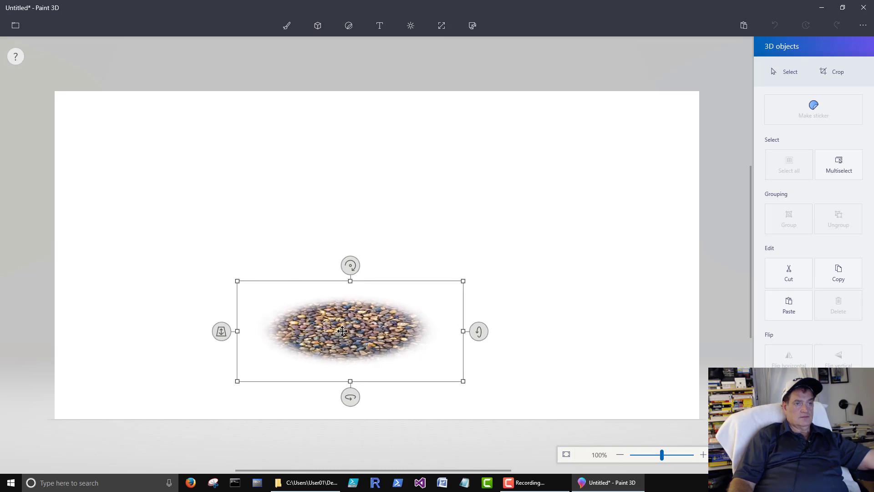
pyautogui.click(586, 293)
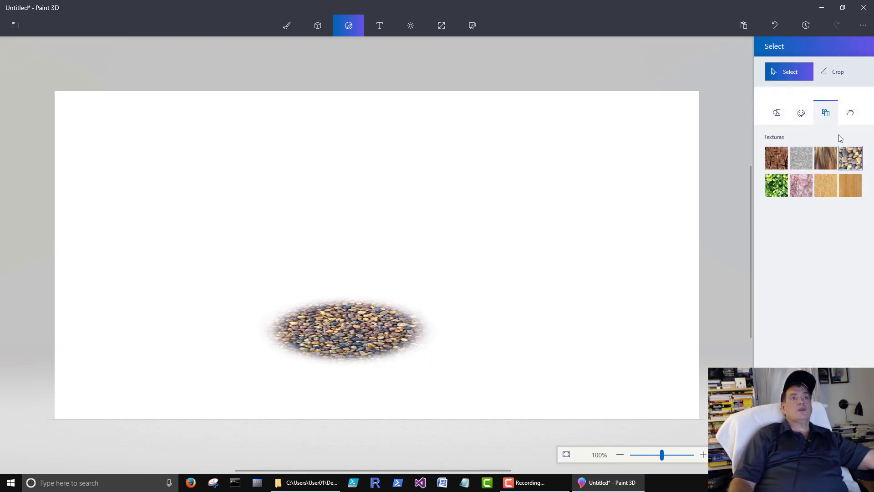
# Add the woman 3D model and move her down and right onto the gravel disc.
pyautogui.click(318, 26)
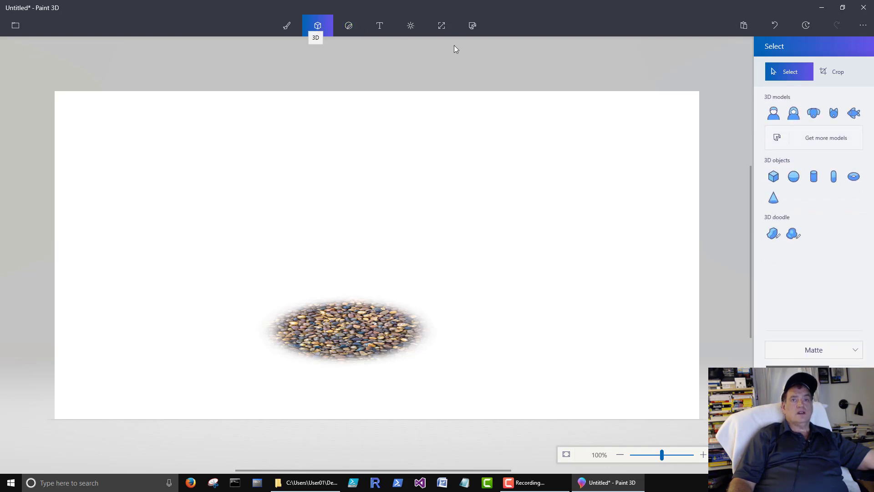
pyautogui.click(794, 113)
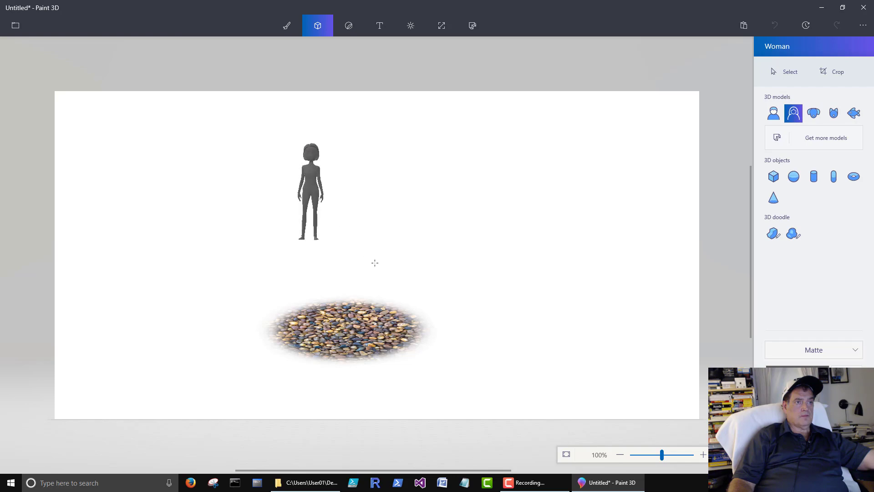
pyautogui.moveTo(312, 203); pyautogui.dragTo(350, 236)
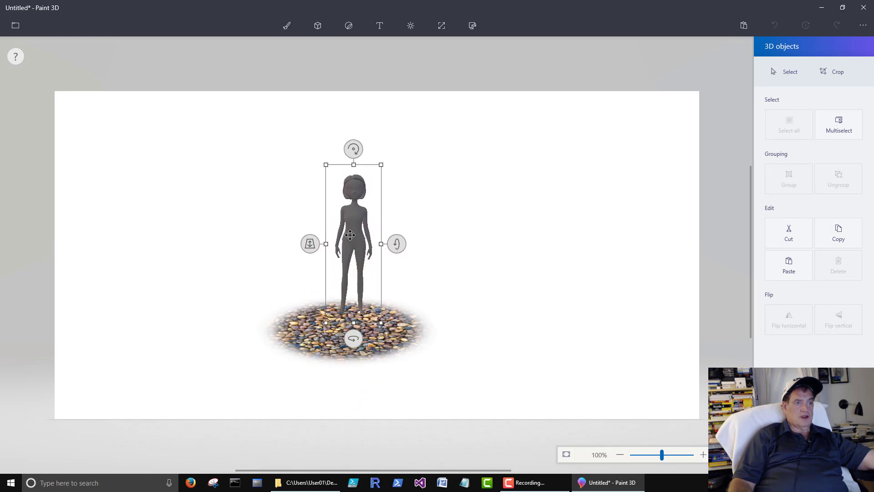
pyautogui.click(460, 230)
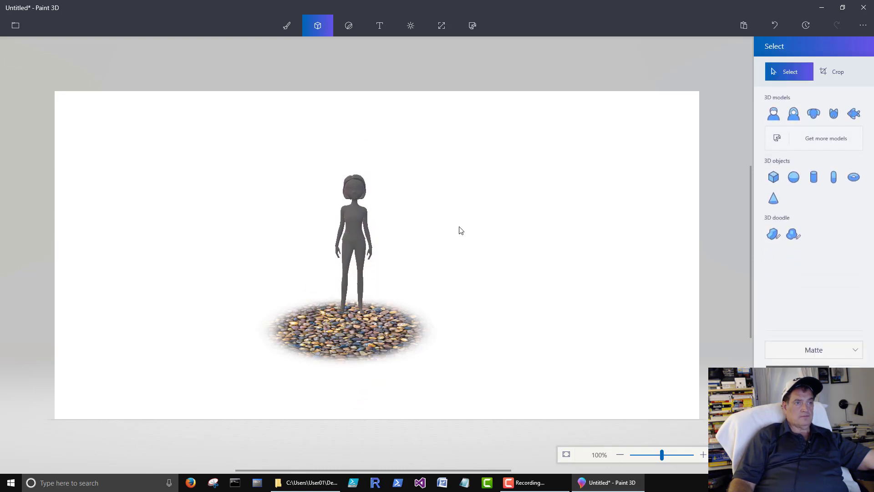
# Group the woman with the gravel disc, then reposition and turn the group on the canvas.
pyautogui.click(356, 253)
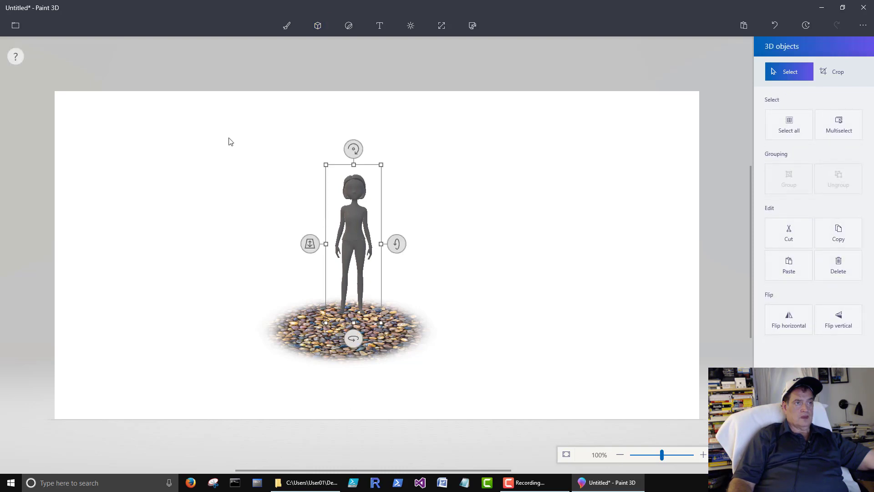
pyautogui.moveTo(212, 127); pyautogui.dragTo(248, 206)
pyautogui.moveTo(527, 411); pyautogui.dragTo(600, 408)
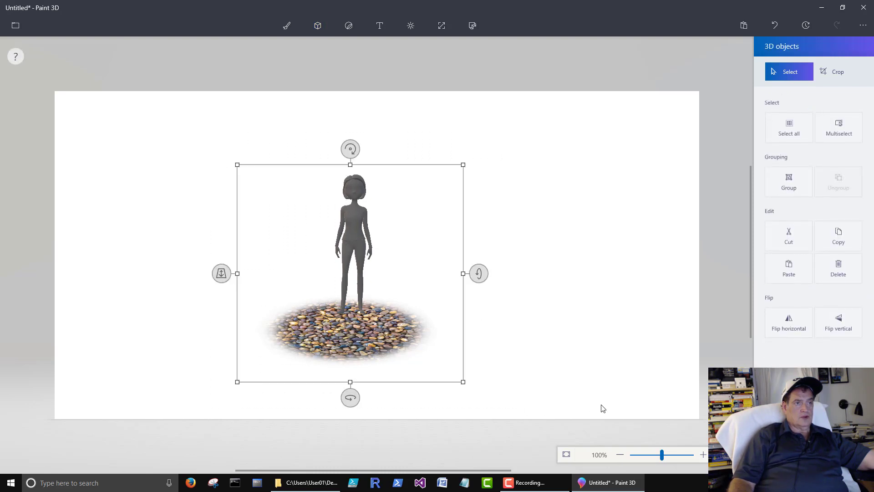
pyautogui.click(790, 182)
pyautogui.click(682, 238)
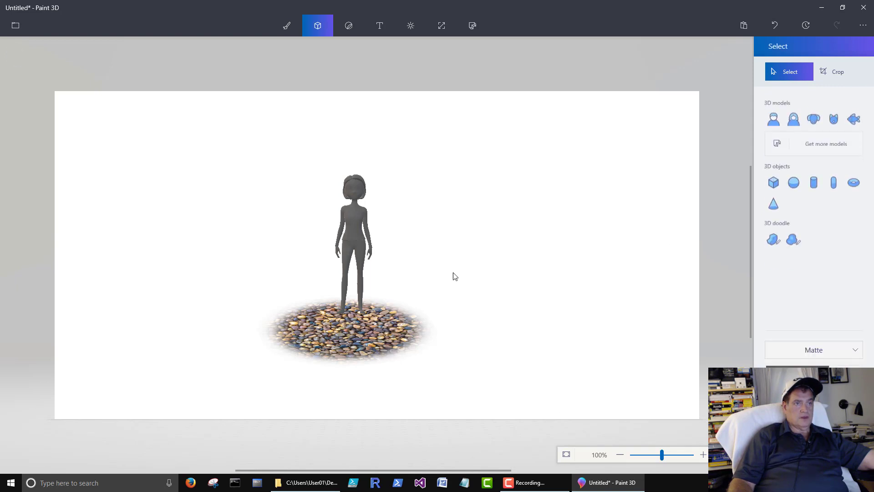
pyautogui.click(347, 270)
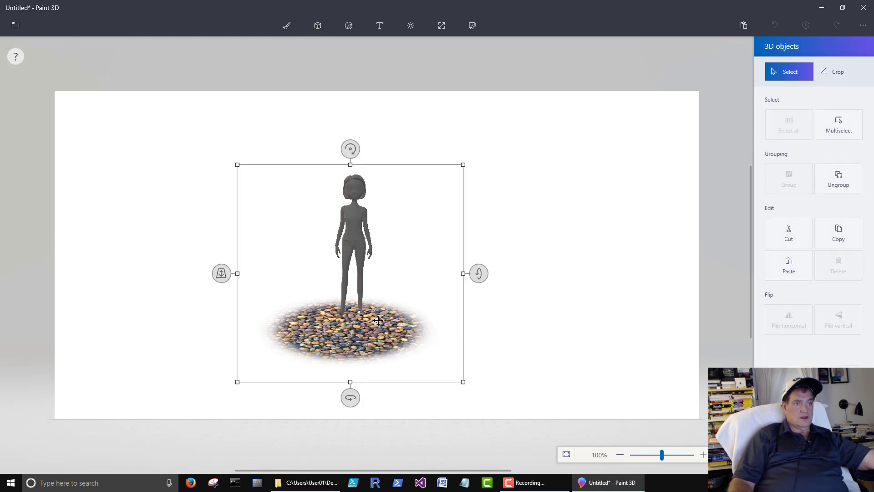
pyautogui.moveTo(346, 271); pyautogui.dragTo(277, 256)
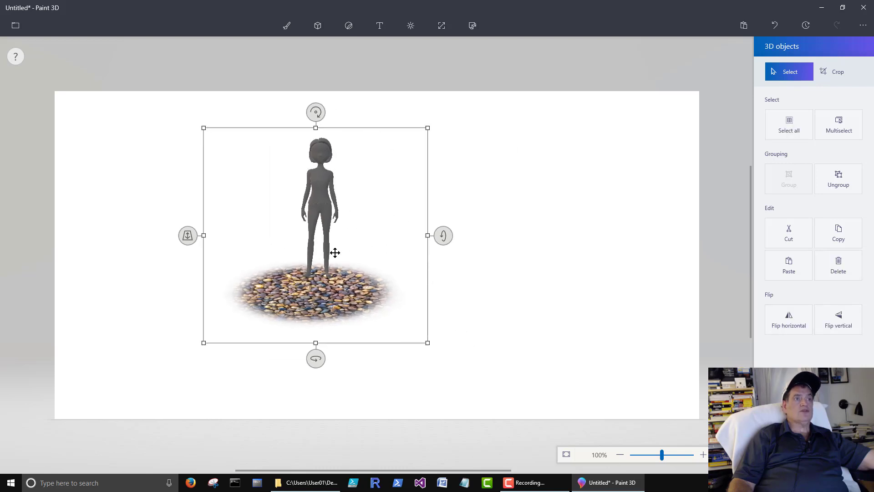
pyautogui.moveTo(333, 251); pyautogui.dragTo(380, 267)
pyautogui.moveTo(358, 370); pyautogui.dragTo(354, 342)
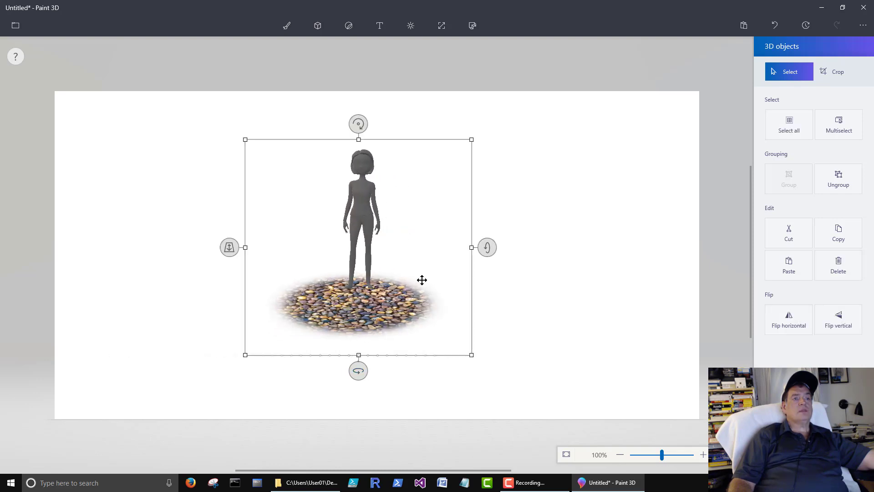
# Ungroup them, reselect the woman and gravel together and spin them back to face front.
pyautogui.click(853, 187)
pyautogui.click(369, 215)
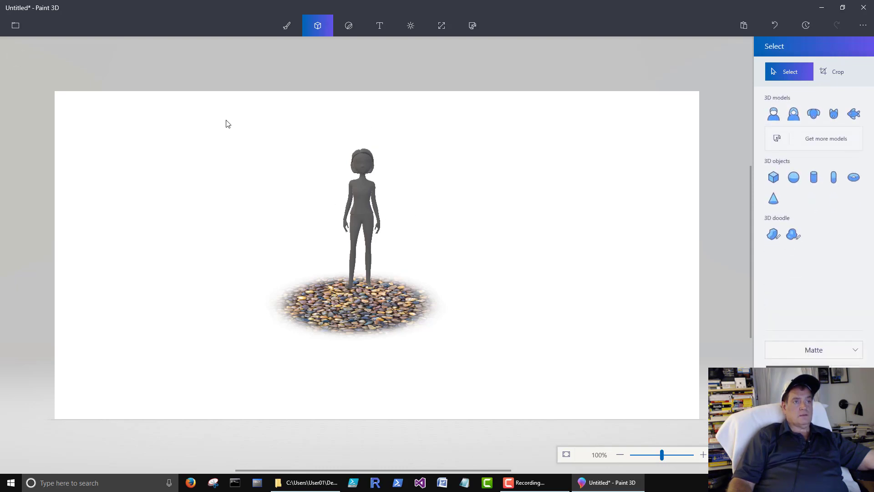
pyautogui.moveTo(227, 122); pyautogui.dragTo(403, 366)
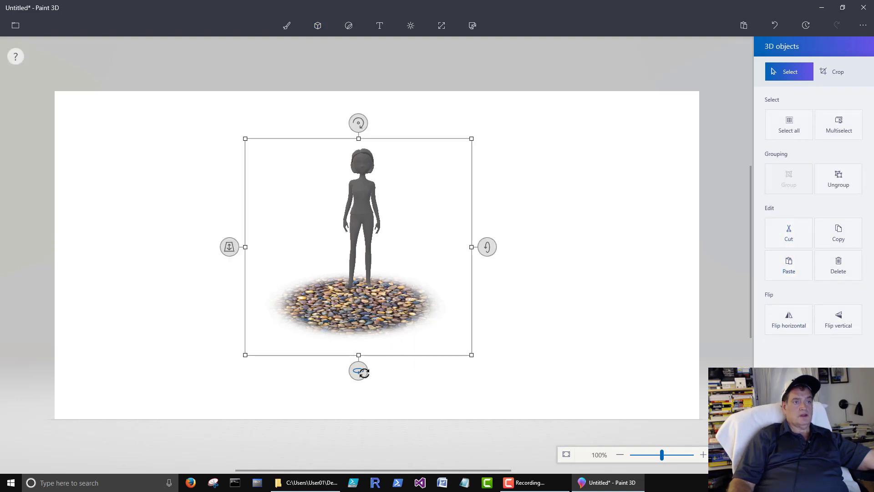
pyautogui.moveTo(364, 372); pyautogui.dragTo(359, 301)
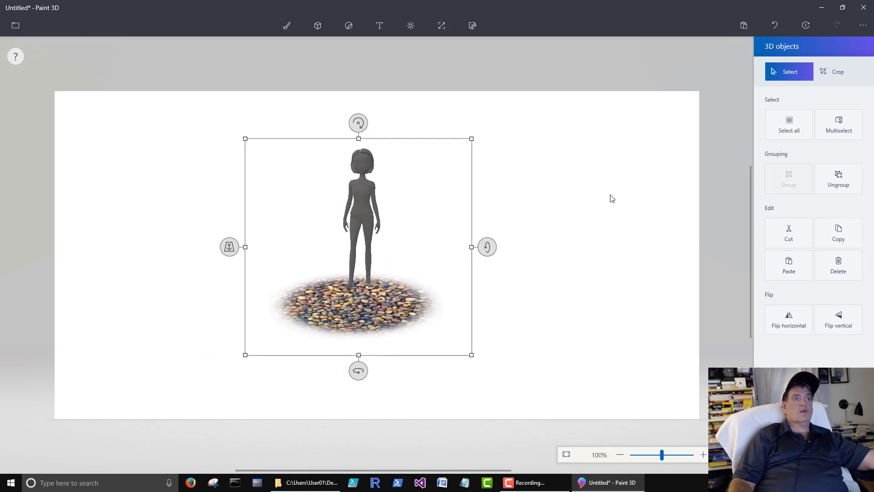
pyautogui.click(610, 236)
pyautogui.click(774, 114)
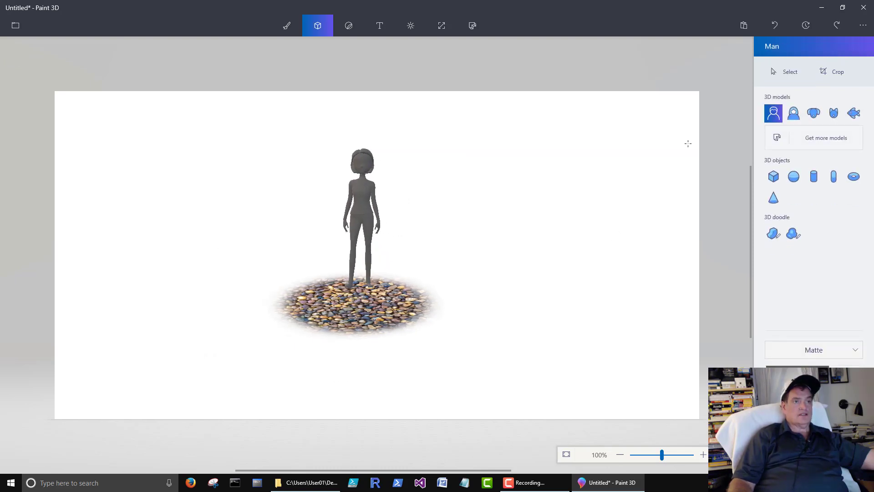
# Place the Man model left of the woman and adjust his depth until he stands beside her.
pyautogui.moveTo(276, 145); pyautogui.dragTo(354, 289)
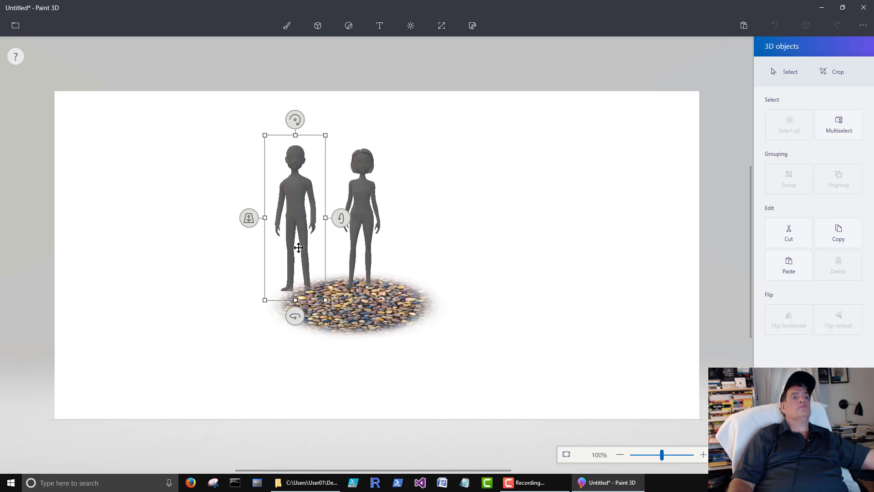
pyautogui.moveTo(299, 249); pyautogui.dragTo(311, 249)
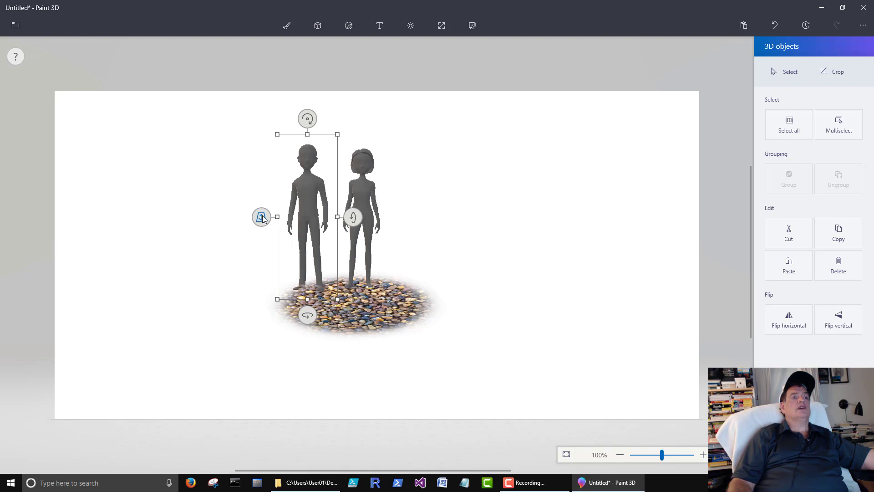
pyautogui.moveTo(263, 218)
pyautogui.mouseDown()
pyautogui.moveTo(264, 262)
pyautogui.moveTo(289, 190)
pyautogui.moveTo(299, 174)
pyautogui.moveTo(298, 195)
pyautogui.moveTo(317, 162)
pyautogui.moveTo(318, 241)
pyautogui.moveTo(330, 191)
pyautogui.moveTo(319, 261)
pyautogui.moveTo(339, 265)
pyautogui.mouseUp()
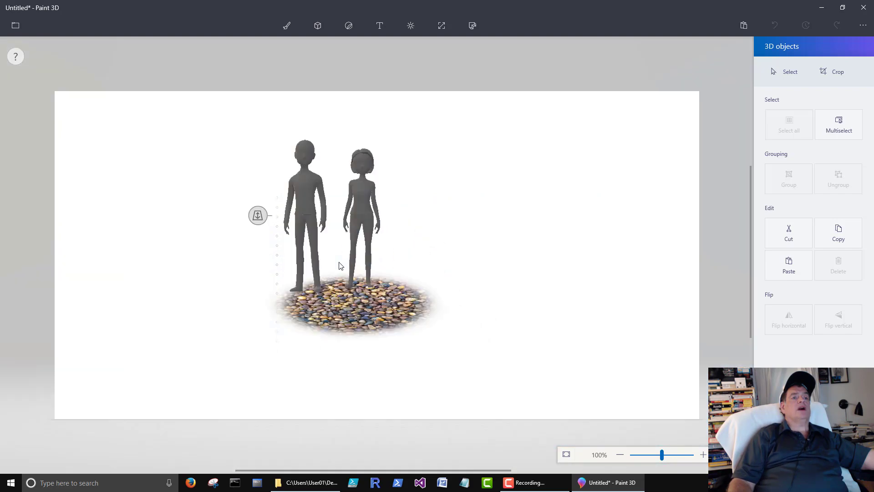
pyautogui.moveTo(305, 227); pyautogui.dragTo(329, 227)
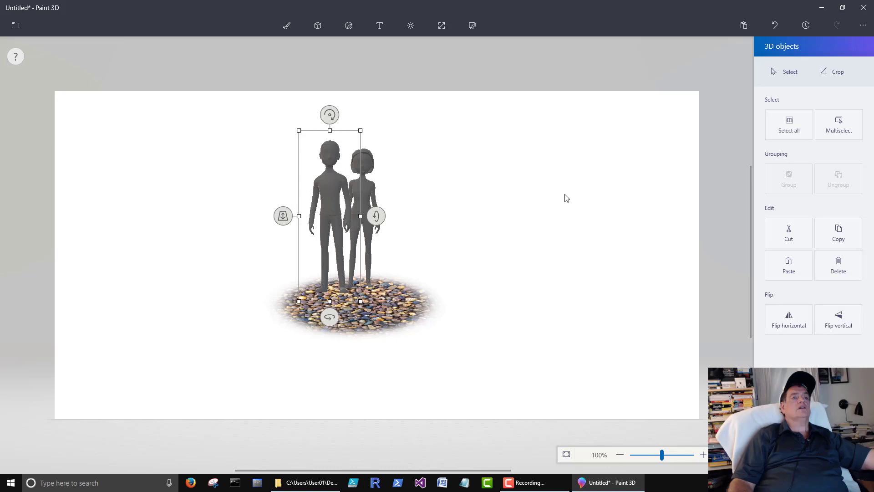
pyautogui.click(496, 183)
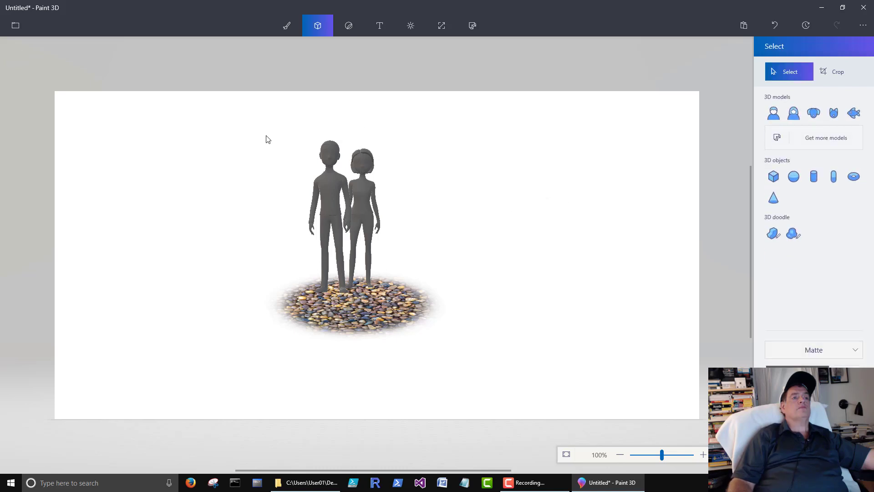
# Select both figures and the gravel disc, group them, then adjust the group's depth.
pyautogui.moveTo(225, 123); pyautogui.dragTo(381, 327)
pyautogui.moveTo(414, 355); pyautogui.dragTo(505, 378)
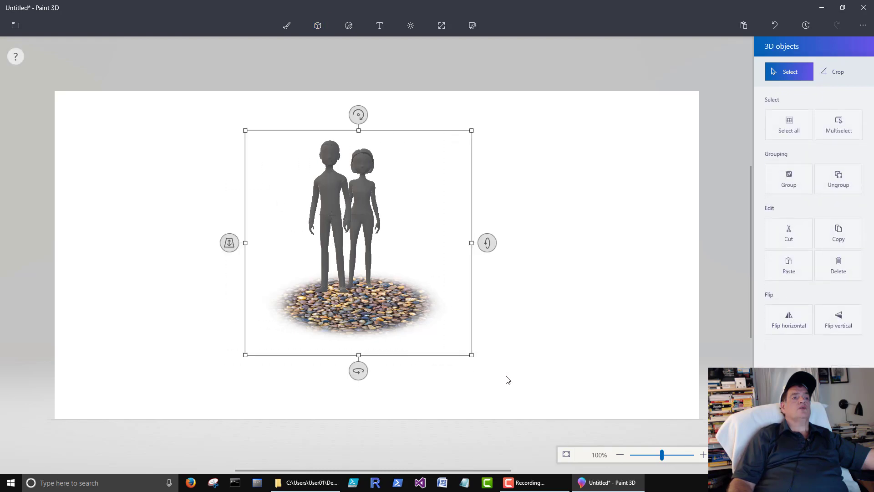
pyautogui.click(784, 178)
pyautogui.moveTo(230, 244)
pyautogui.mouseDown()
pyautogui.moveTo(227, 336)
pyautogui.moveTo(211, 368)
pyautogui.moveTo(255, 189)
pyautogui.moveTo(232, 261)
pyautogui.moveTo(228, 311)
pyautogui.mouseUp()
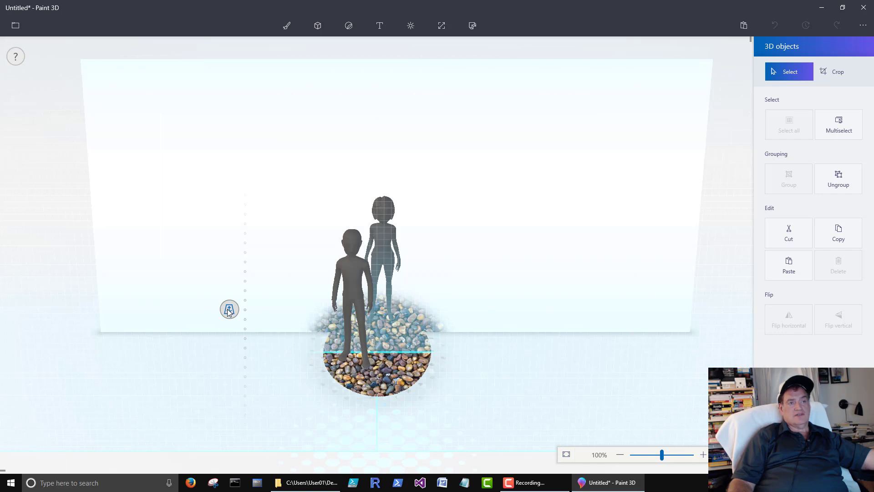
pyautogui.moveTo(229, 311); pyautogui.dragTo(229, 310)
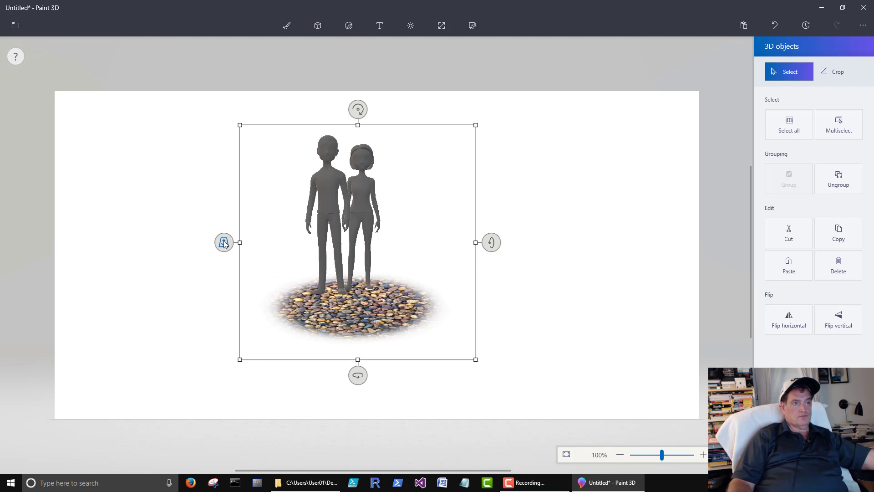
pyautogui.moveTo(224, 243); pyautogui.dragTo(238, 205)
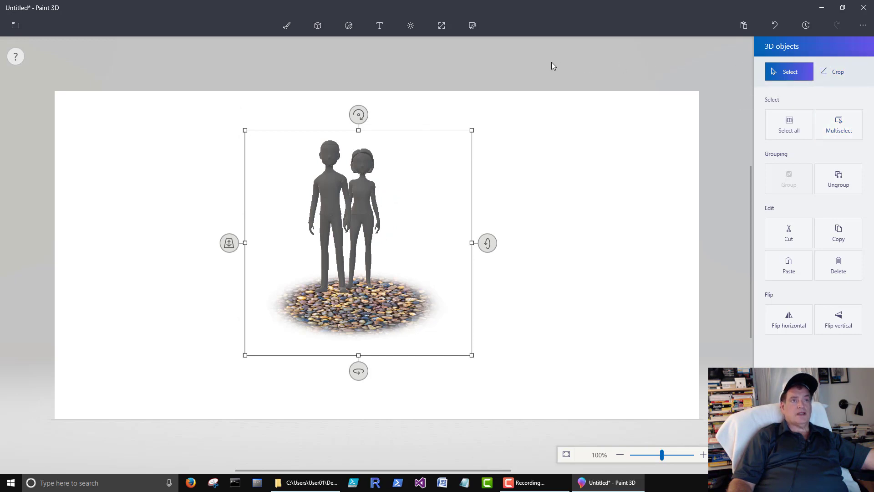
# Hide the canvas, move the couple group in depth, then turn Show canvas back on.
pyautogui.click(442, 26)
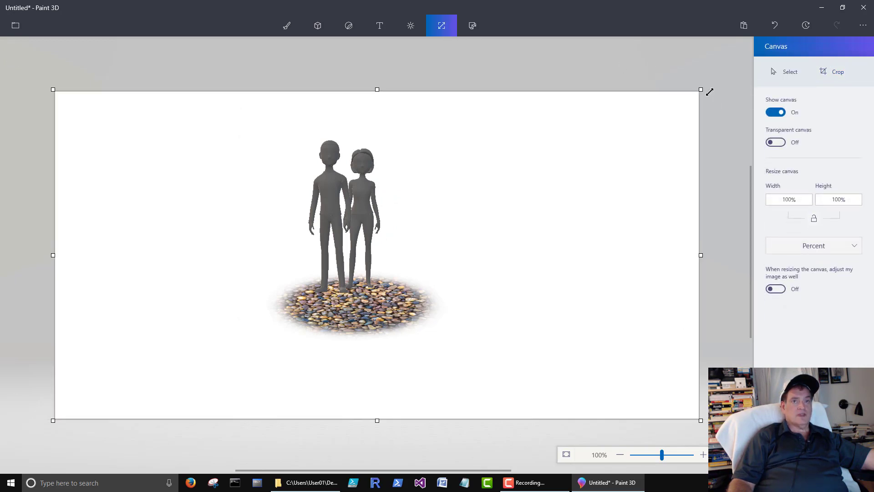
pyautogui.click(774, 113)
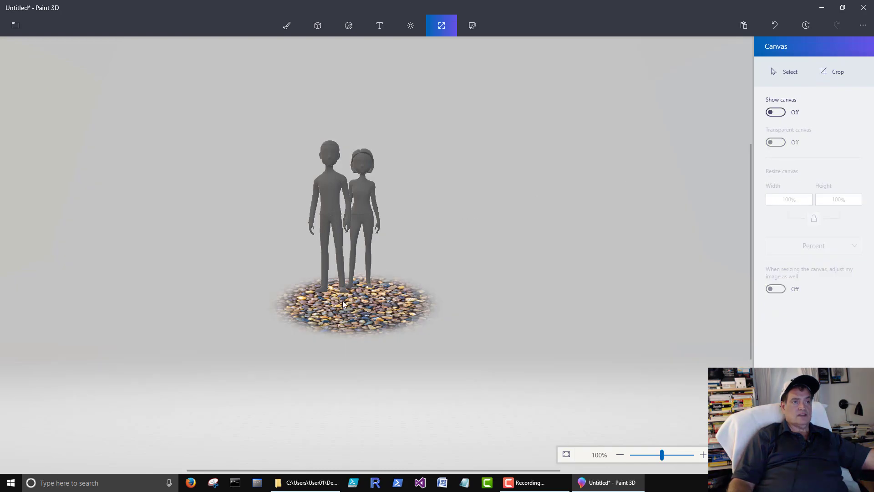
pyautogui.click(352, 243)
pyautogui.moveTo(229, 241); pyautogui.dragTo(131, 217)
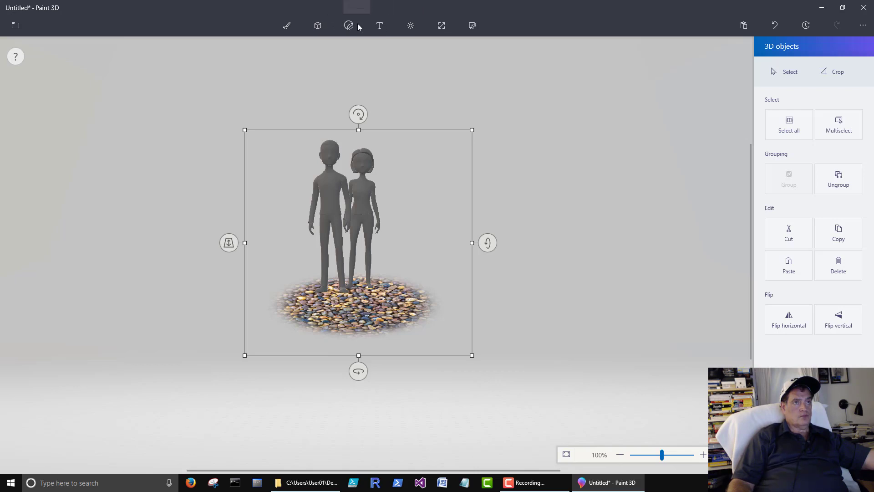
pyautogui.click(441, 26)
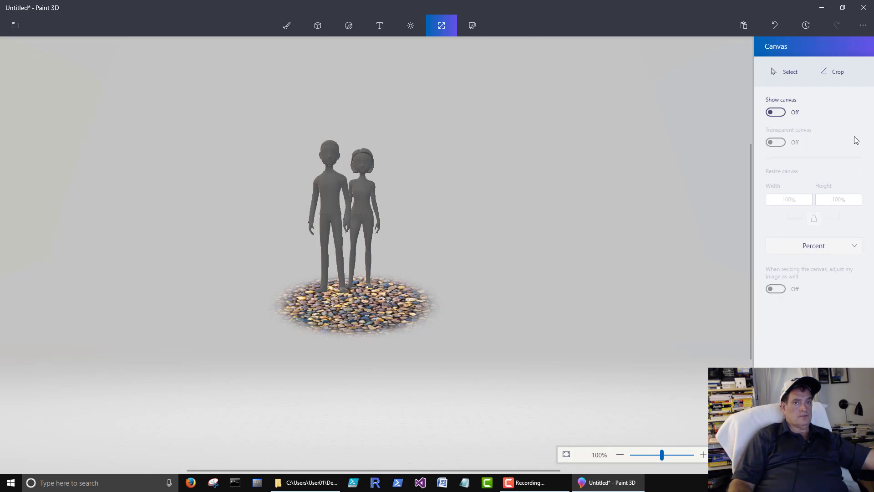
pyautogui.click(776, 113)
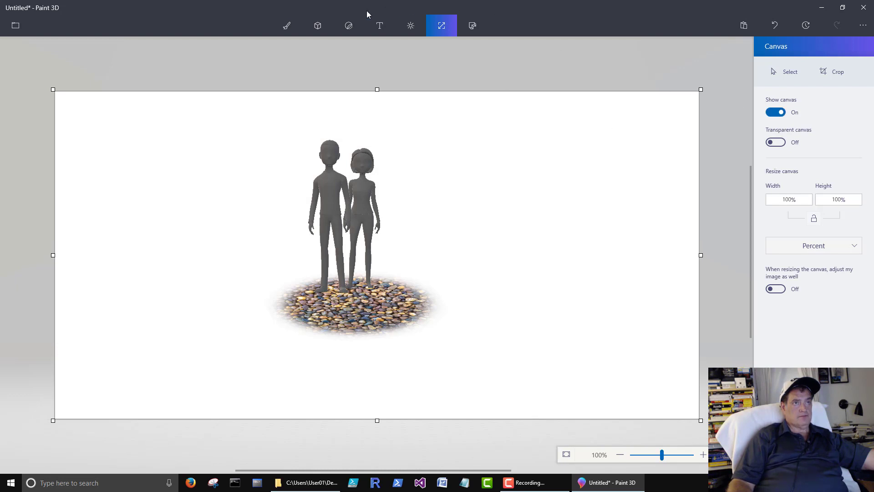
# Create a custom dark green colour, hex 085c20, starting from the green swatch.
pyautogui.click(320, 27)
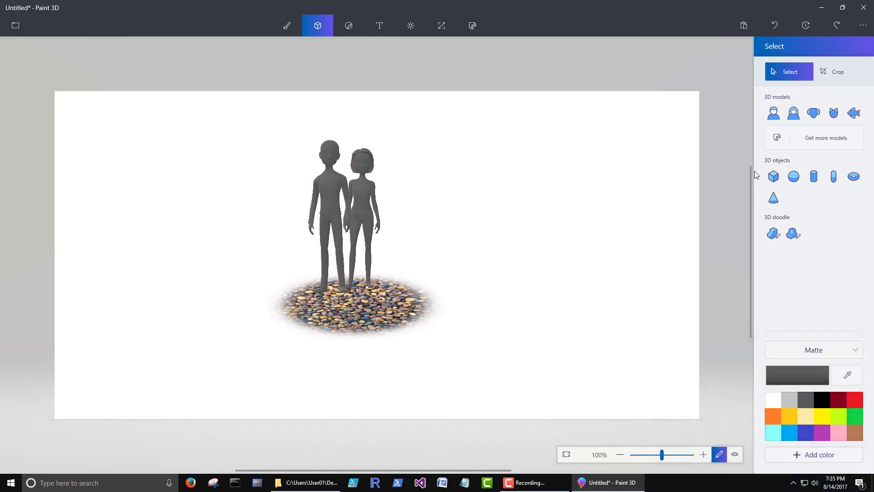
pyautogui.click(856, 418)
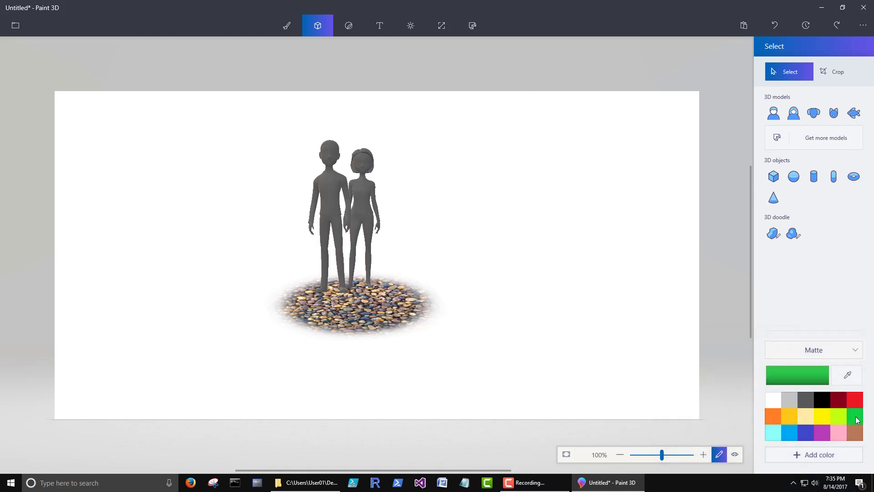
pyautogui.click(814, 455)
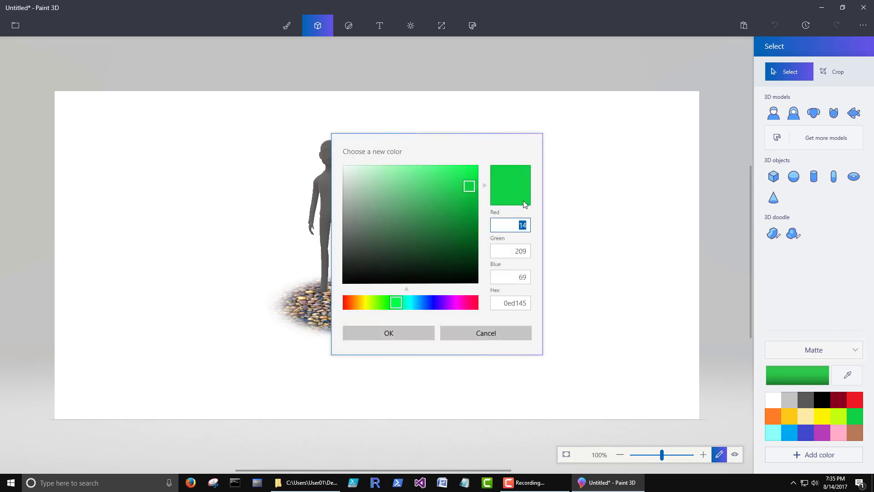
pyautogui.moveTo(471, 187); pyautogui.dragTo(466, 243)
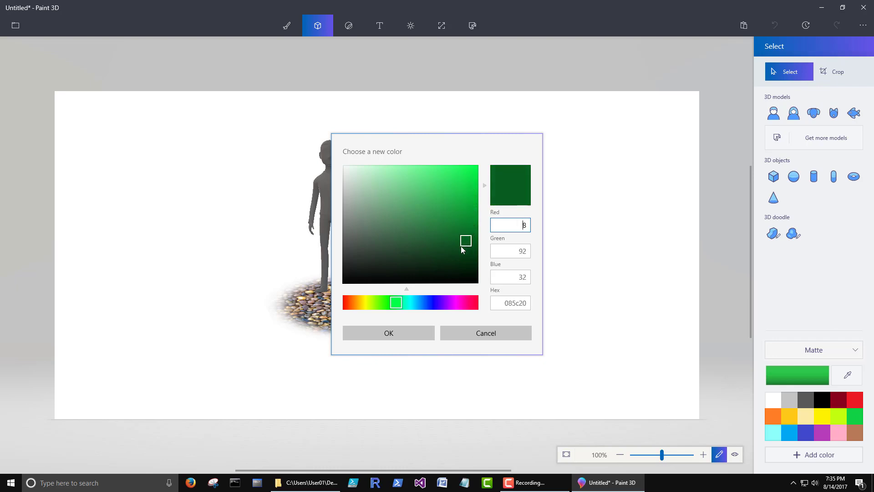
pyautogui.click(388, 333)
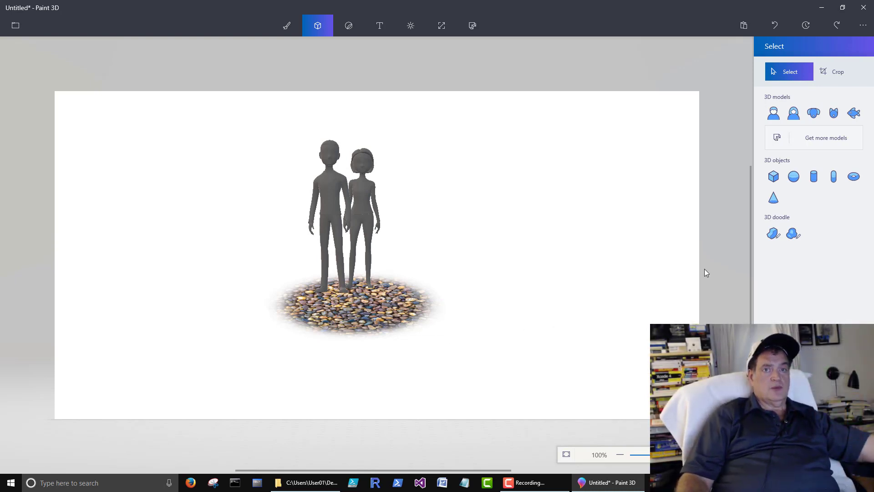
# Draw a soft-edged green 3D doodle loop across the bottom of the canvas as ground.
pyautogui.click(791, 234)
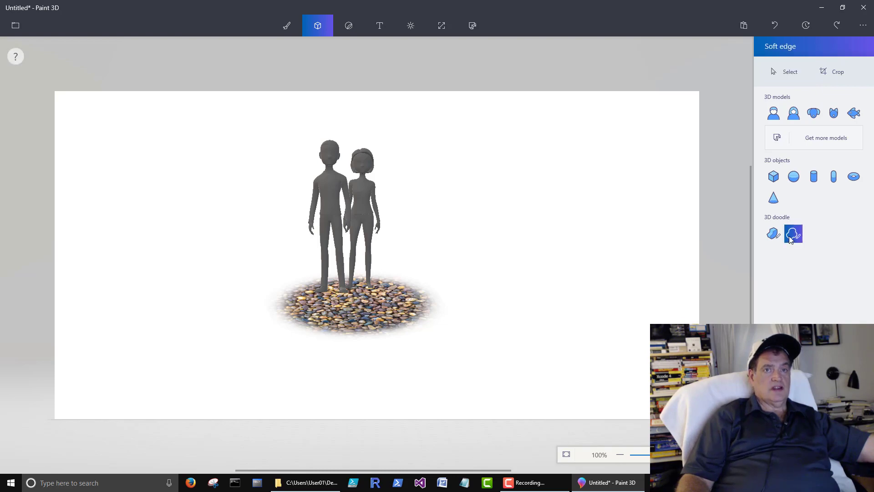
pyautogui.moveTo(78, 254)
pyautogui.mouseDown()
pyautogui.moveTo(144, 273)
pyautogui.moveTo(323, 275)
pyautogui.mouseUp()
pyautogui.moveTo(405, 269)
pyautogui.mouseDown()
pyautogui.moveTo(577, 285)
pyautogui.moveTo(644, 277)
pyautogui.mouseUp()
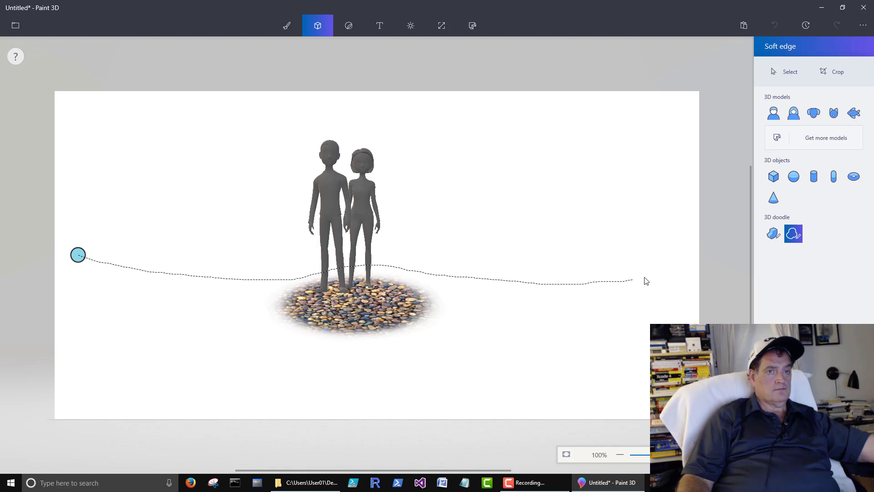
pyautogui.moveTo(669, 403)
pyautogui.mouseDown()
pyautogui.moveTo(310, 395)
pyautogui.moveTo(136, 404)
pyautogui.moveTo(56, 382)
pyautogui.mouseUp()
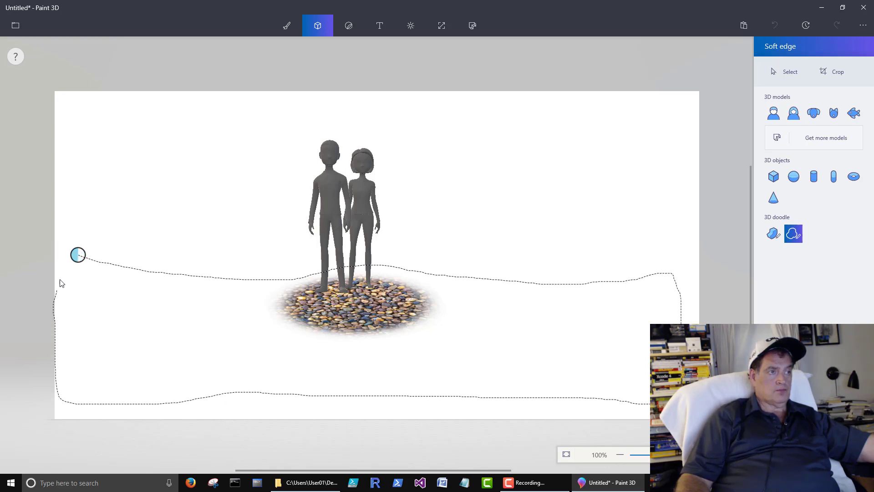
pyautogui.moveTo(68, 255); pyautogui.dragTo(80, 258)
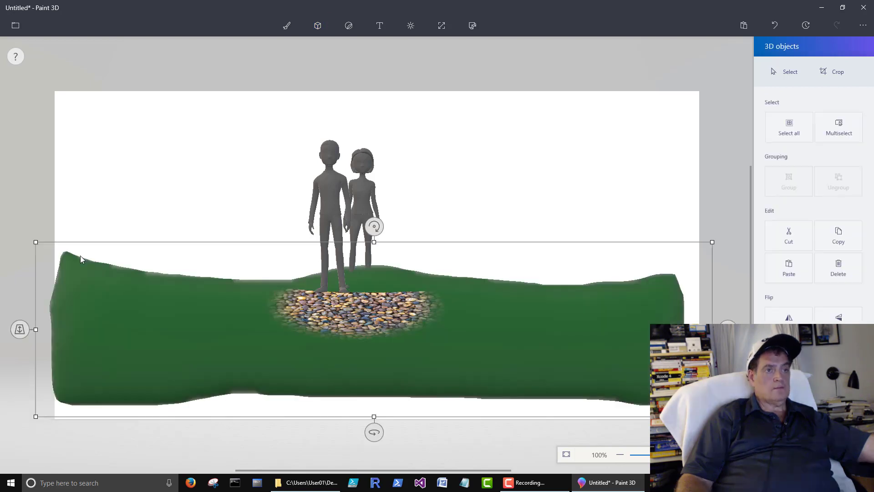
# Move the couple and gravel group left, down and in depth over the ground, then deselect.
pyautogui.click(410, 308)
pyautogui.moveTo(325, 227); pyautogui.dragTo(359, 252)
pyautogui.moveTo(244, 270); pyautogui.dragTo(225, 310)
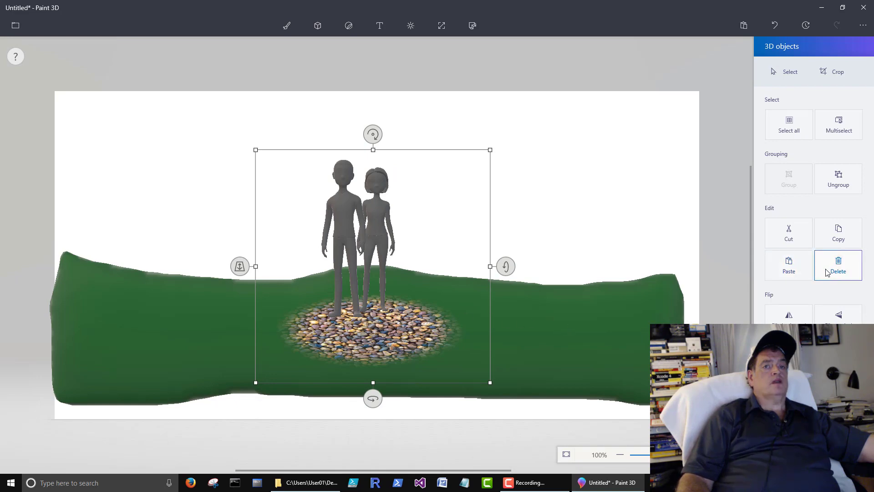
pyautogui.click(317, 26)
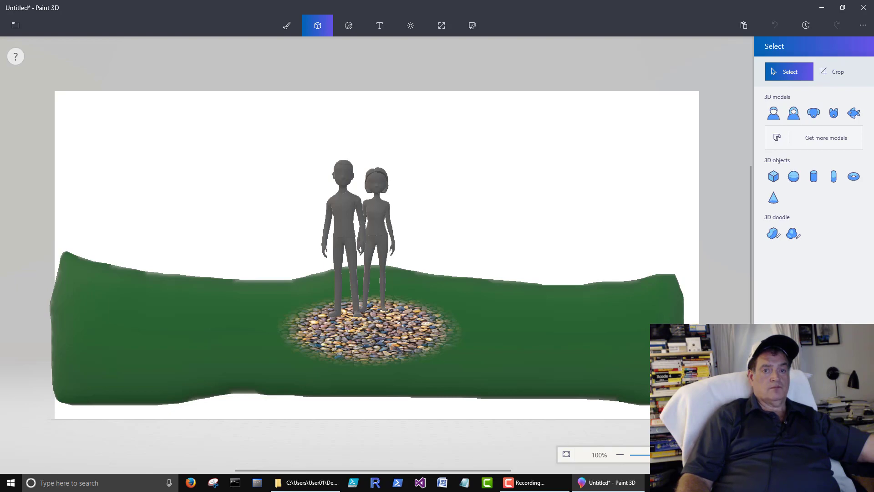
# Create a custom muted blue colour (4b62b3) and choose the Soft edge 3D doodle tool.
pyautogui.click(814, 459)
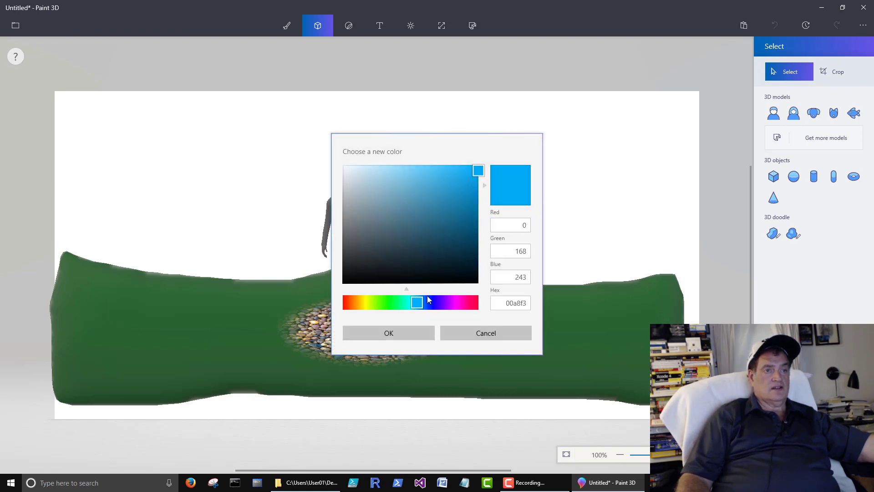
pyautogui.click(427, 301)
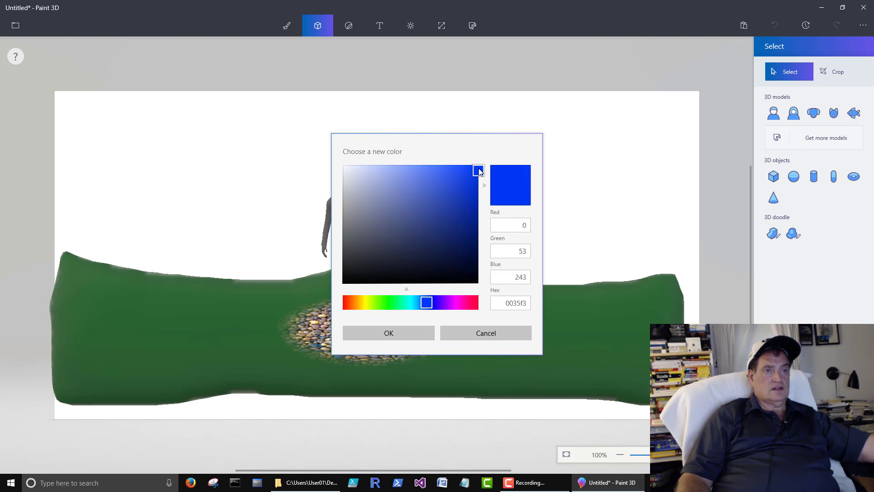
pyautogui.moveTo(479, 173); pyautogui.dragTo(421, 200)
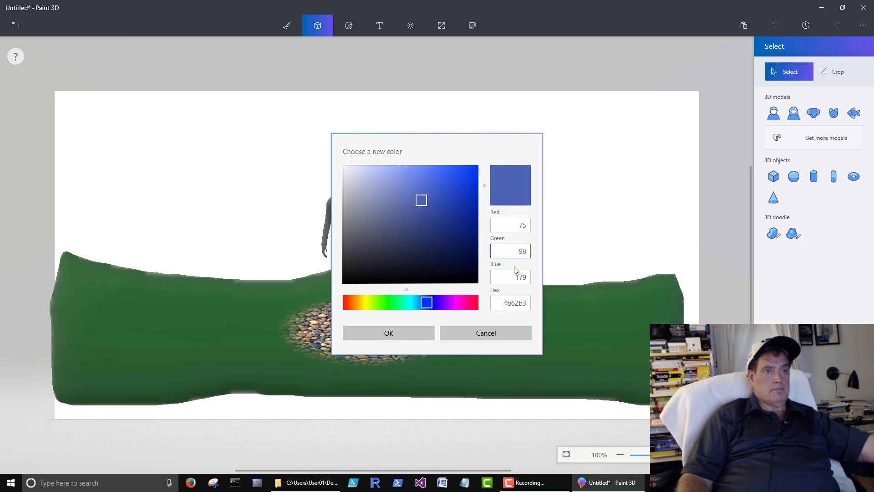
pyautogui.click(400, 334)
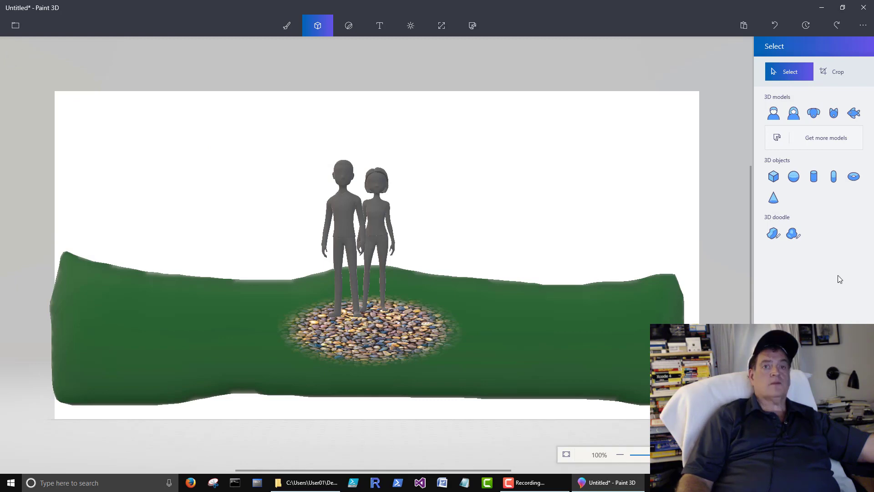
pyautogui.click(793, 234)
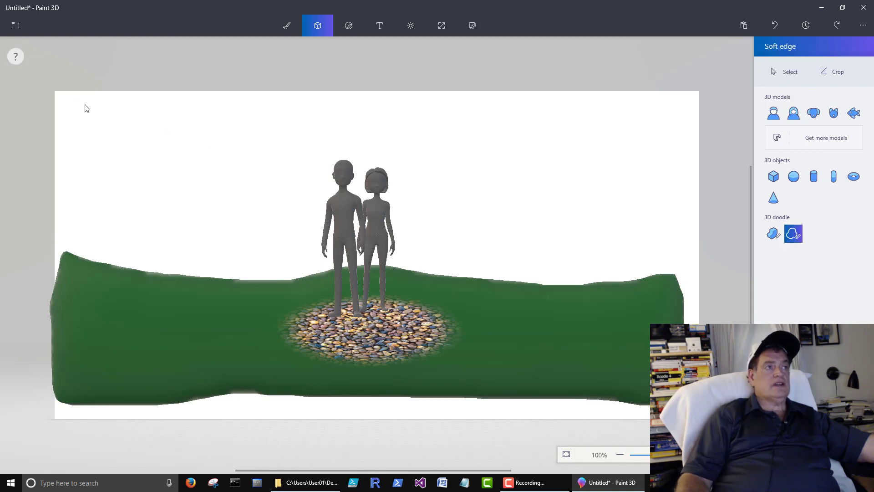
# Draw a closed soft-edged blue 3D doodle over the upper canvas, down to the grass edge.
pyautogui.moveTo(60, 95)
pyautogui.mouseDown()
pyautogui.moveTo(205, 115)
pyautogui.moveTo(666, 100)
pyautogui.mouseUp()
pyautogui.moveTo(693, 149); pyautogui.dragTo(676, 276)
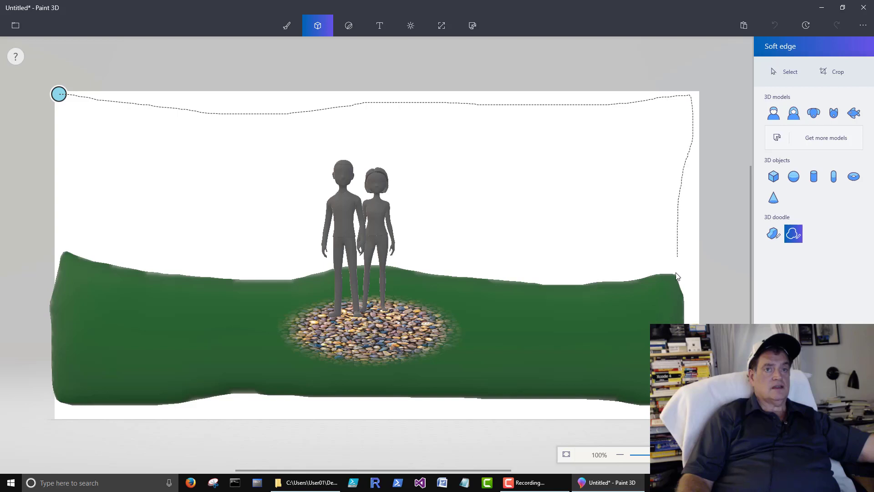
pyautogui.moveTo(575, 281); pyautogui.dragTo(449, 280)
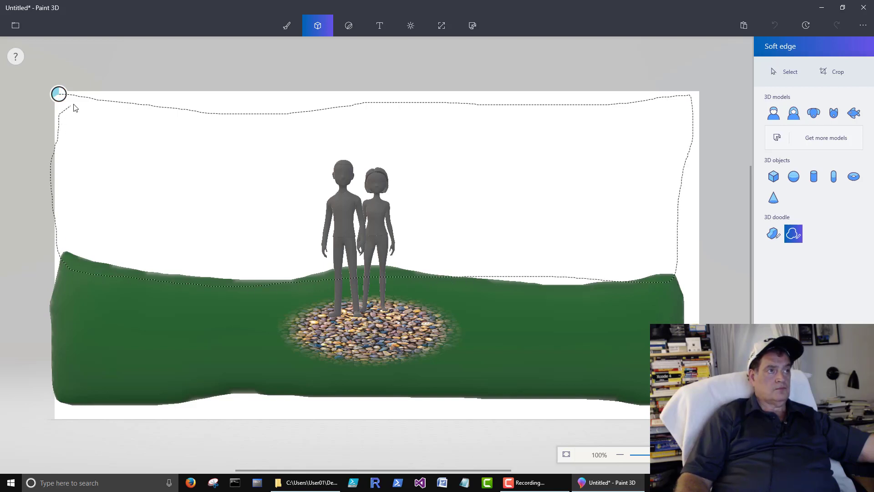
pyautogui.moveTo(72, 109); pyautogui.dragTo(59, 94)
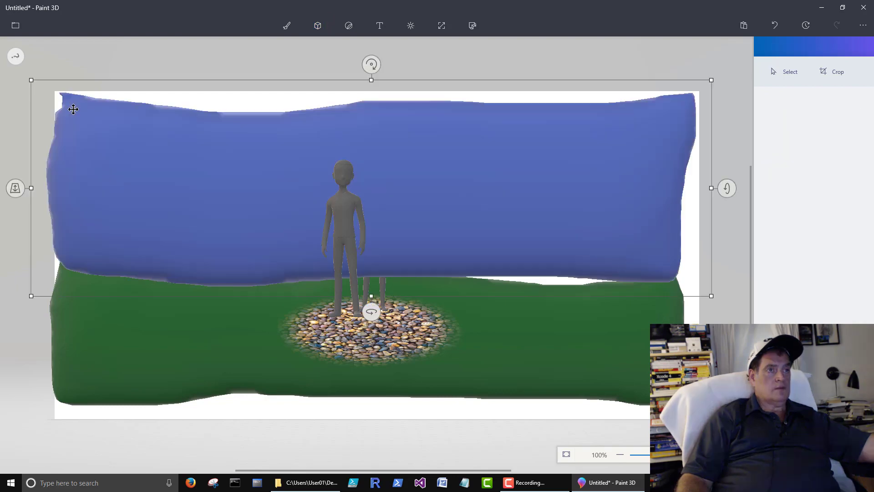
# Nudge the couple and gravel group's depth, then select the blue sky object.
pyautogui.click(370, 338)
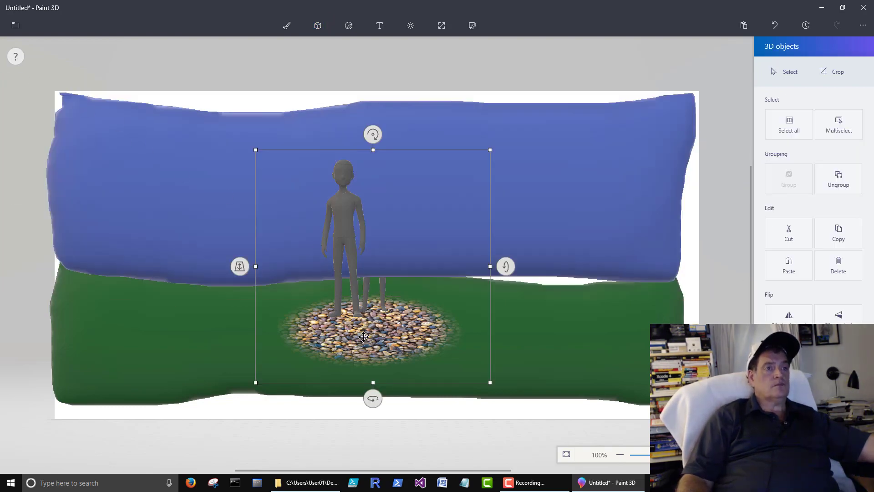
pyautogui.moveTo(225, 300); pyautogui.dragTo(225, 305)
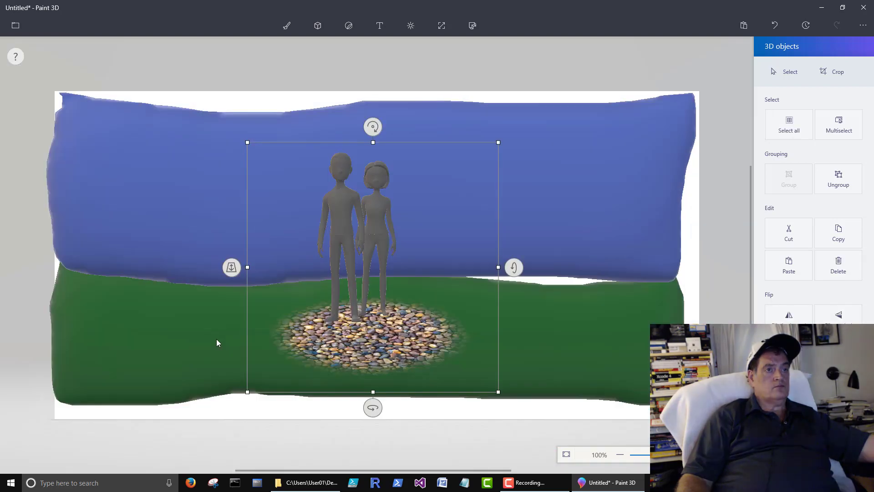
pyautogui.click(567, 312)
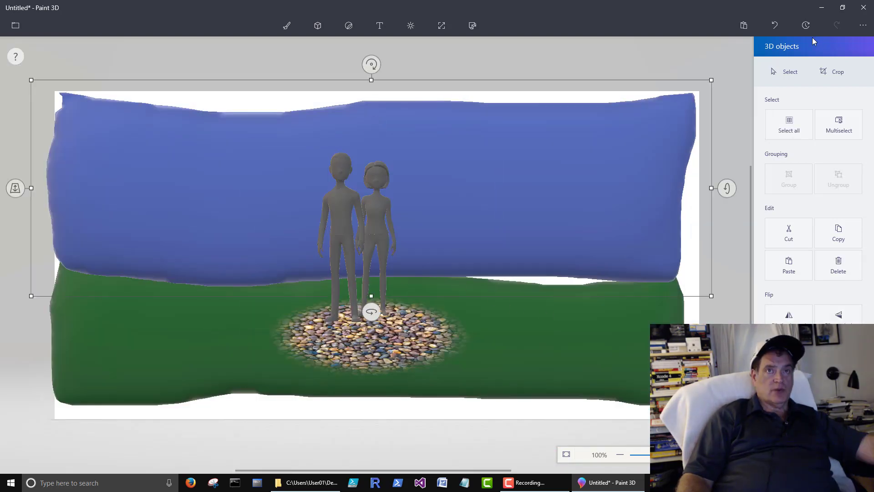
# Undo four times to remove the blue sky, the couple's repositioning and the green ground.
pyautogui.click(774, 26)
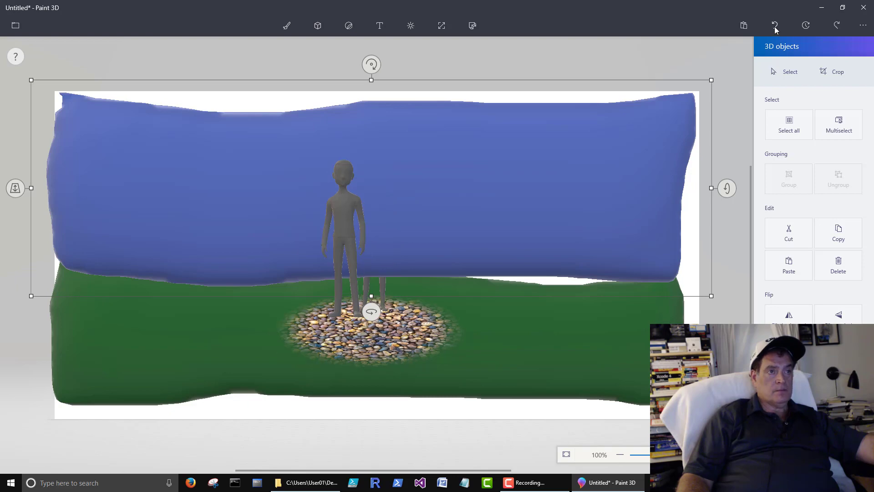
pyautogui.click(775, 27)
pyautogui.click(776, 28)
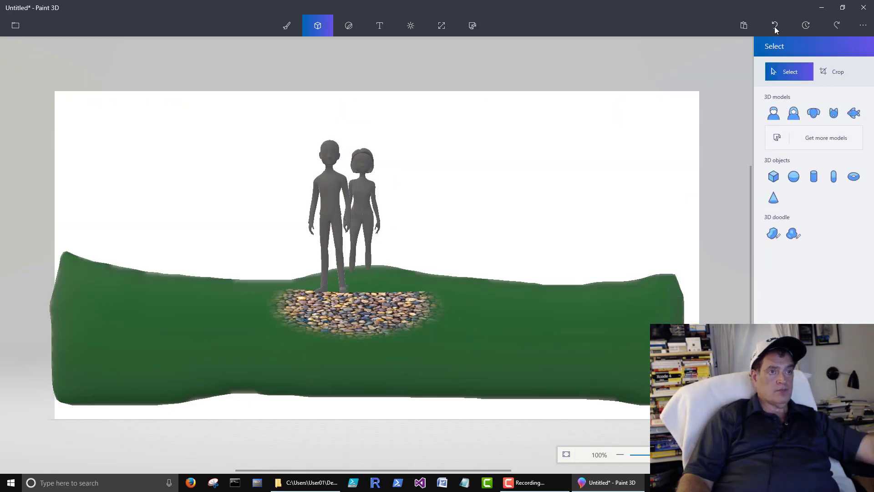
pyautogui.click(775, 27)
# Open the Remix 3D library and scroll through Staff picks models such as Apple and Bowiemoji.
pyautogui.click(472, 25)
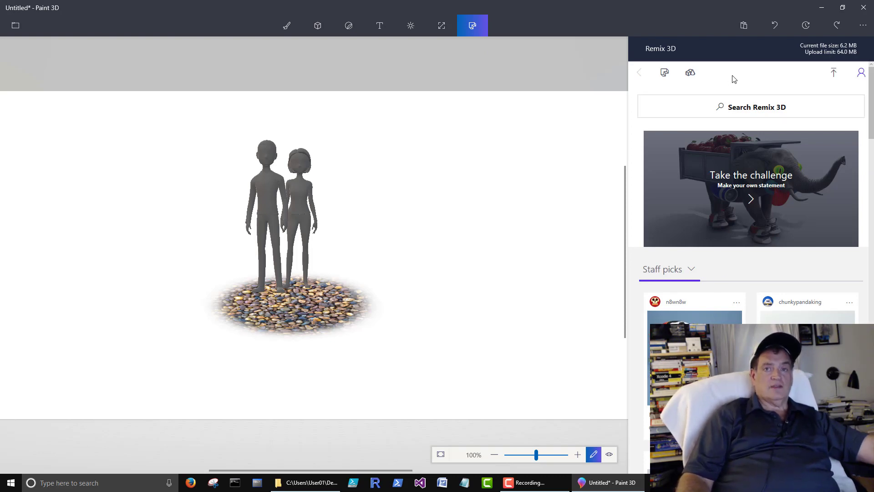
pyautogui.scroll(-10, 738, 98)
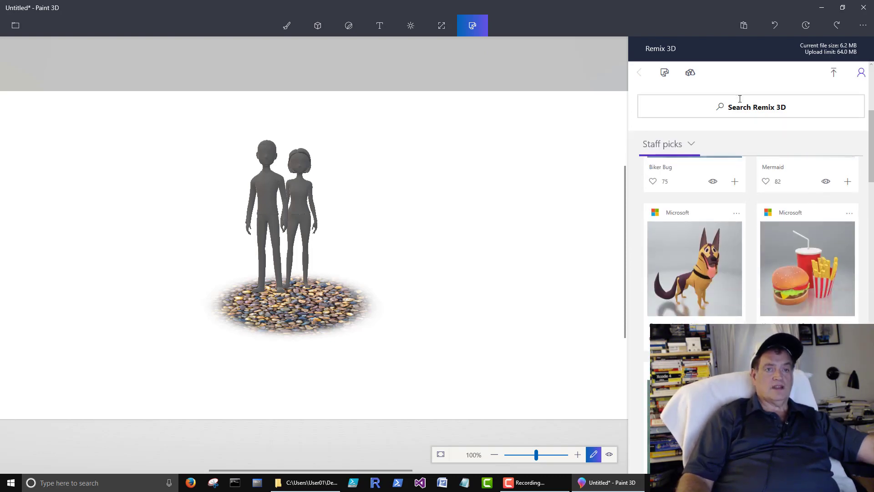
pyautogui.scroll(-10, 739, 99)
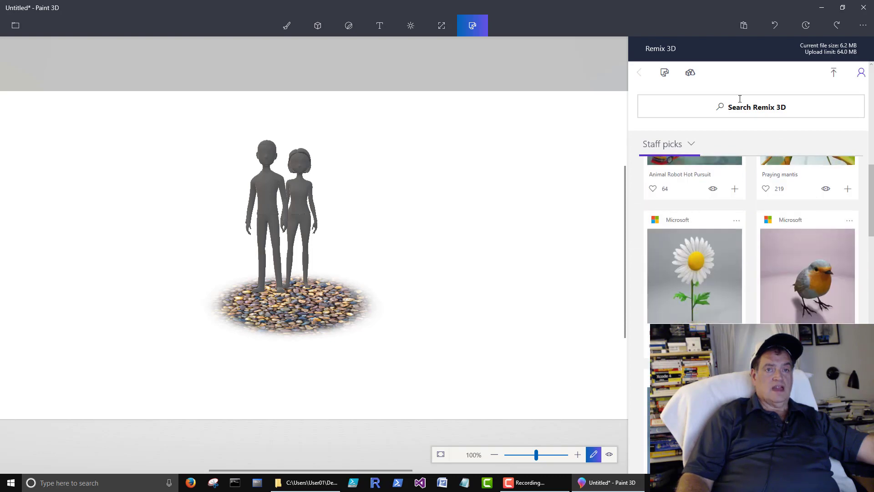
pyautogui.scroll(-6, 739, 99)
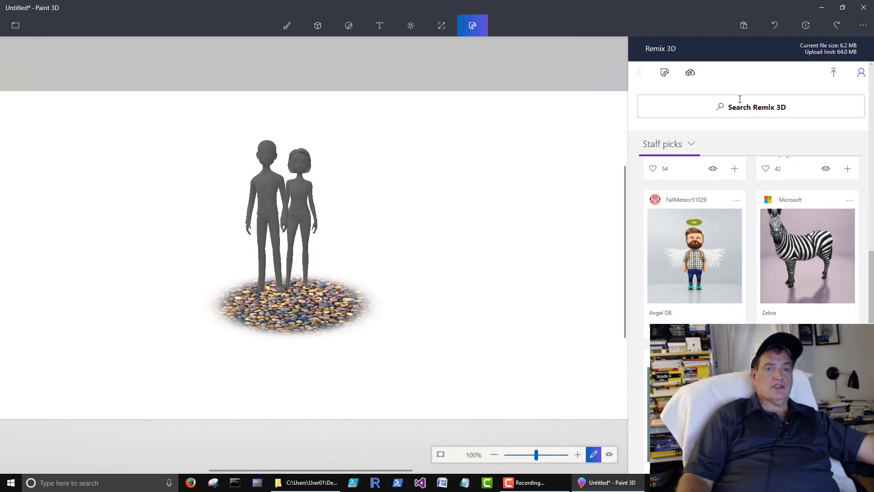
pyautogui.scroll(-6, 739, 99)
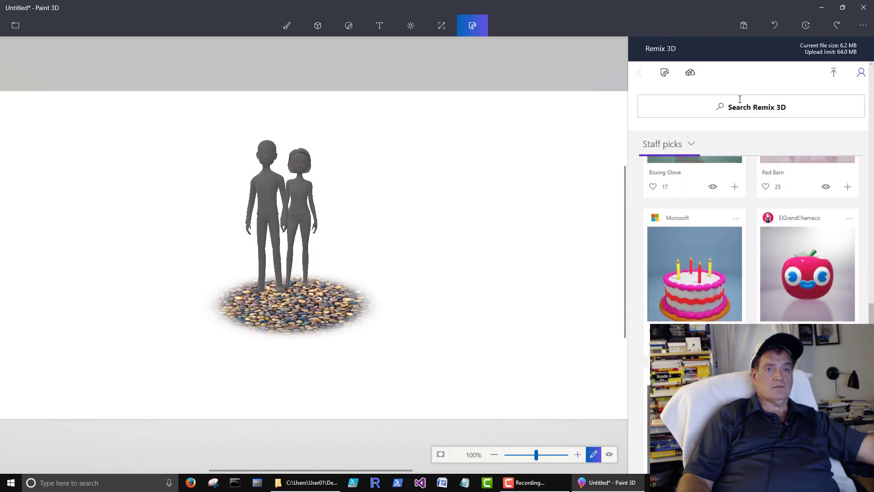
pyautogui.scroll(-3, 740, 99)
pyautogui.scroll(-5, 739, 101)
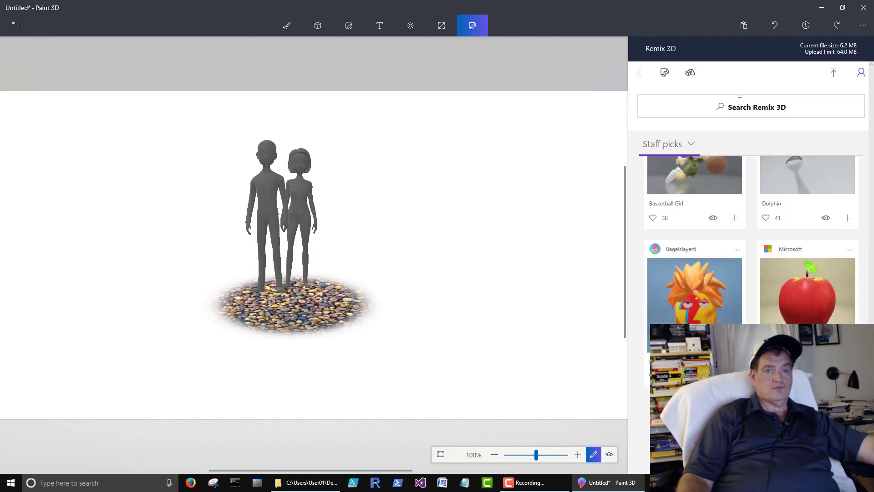
pyautogui.scroll(-1, 739, 101)
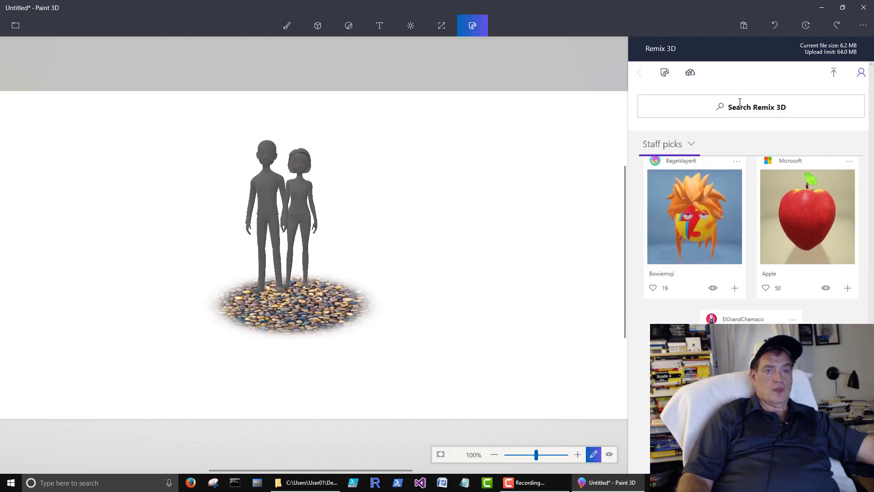